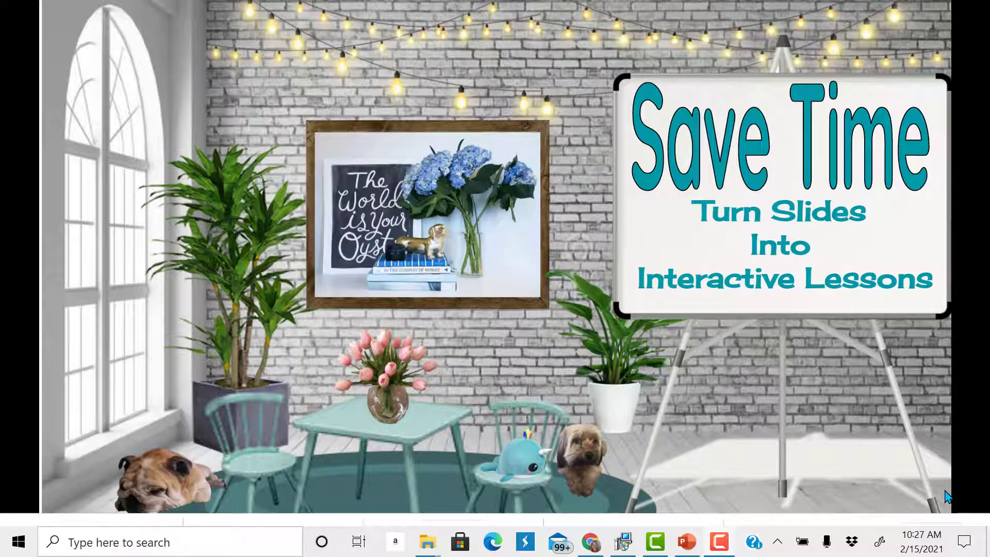
Leave the full-screen slideshow to return to the 'ppt similarity of triangles' search results.
key("Escape")
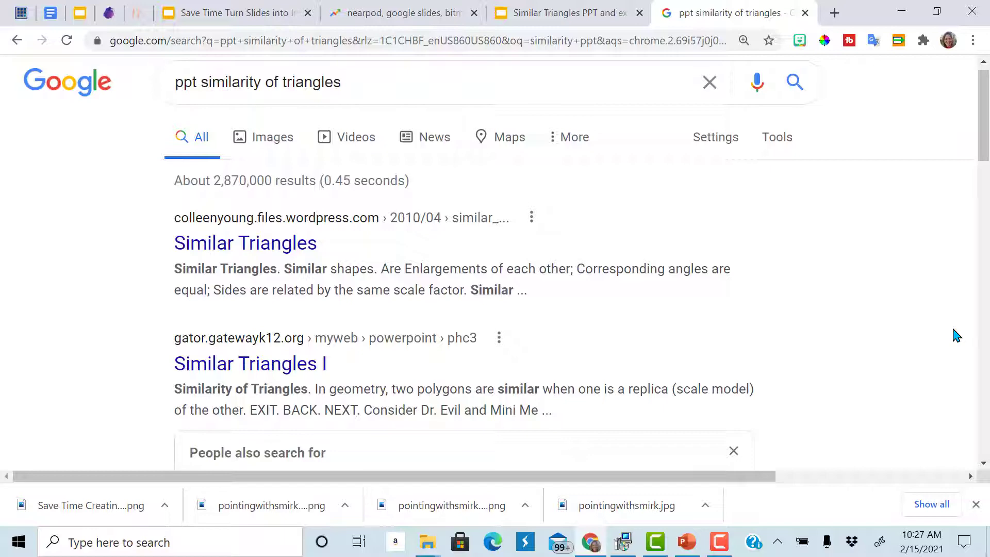
scroll(956, 336, "down", 5)
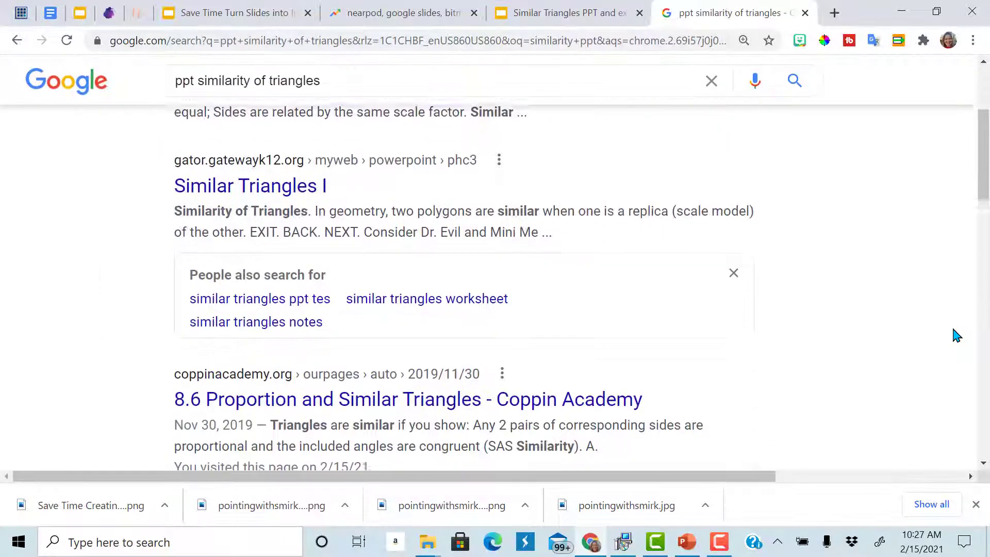
scroll(956, 335, "up", 4)
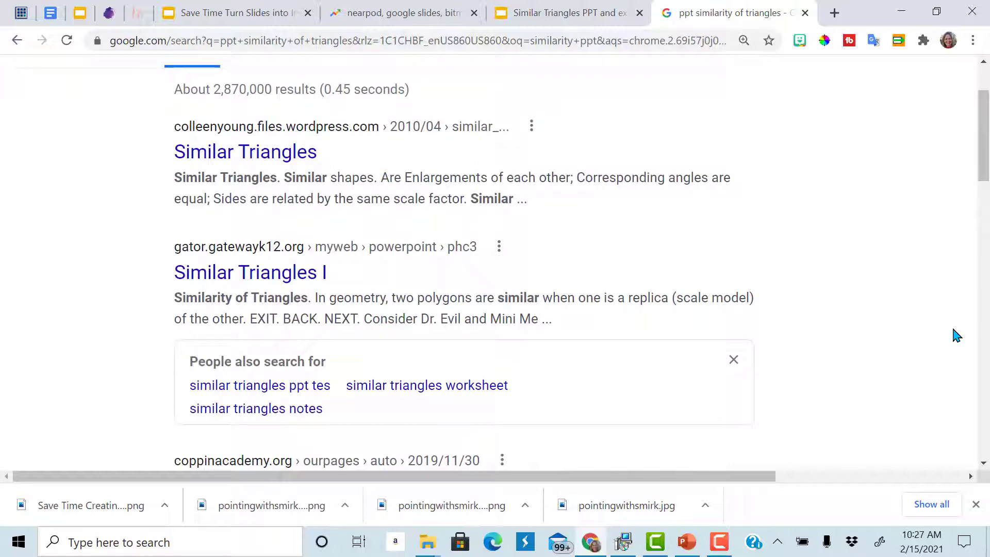
Switch to the 'Similar Triangles PPT and examples' deck and browse its slides down to slide 18.
left_click(586, 20)
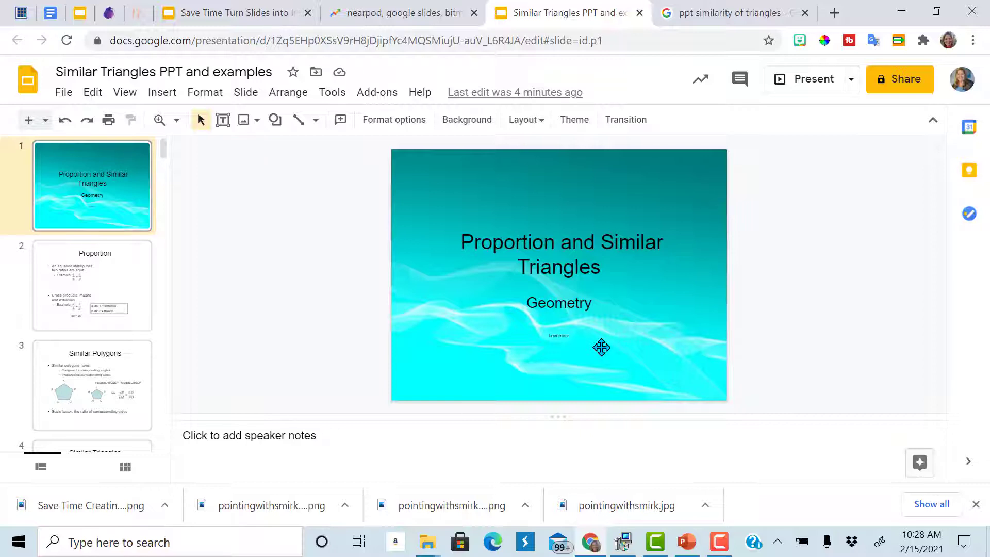
left_click(116, 283)
left_click(126, 360)
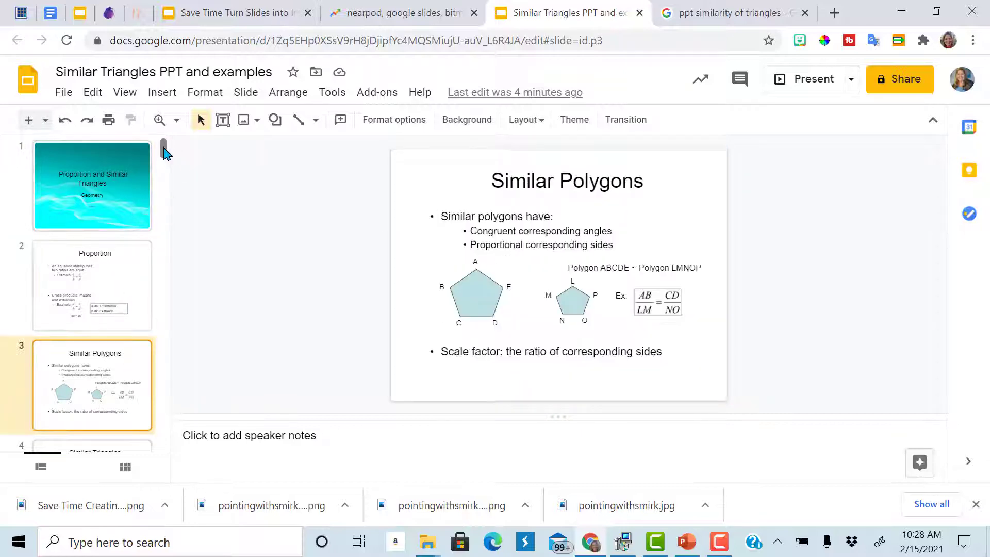
left_click_drag(164, 152, 166, 212)
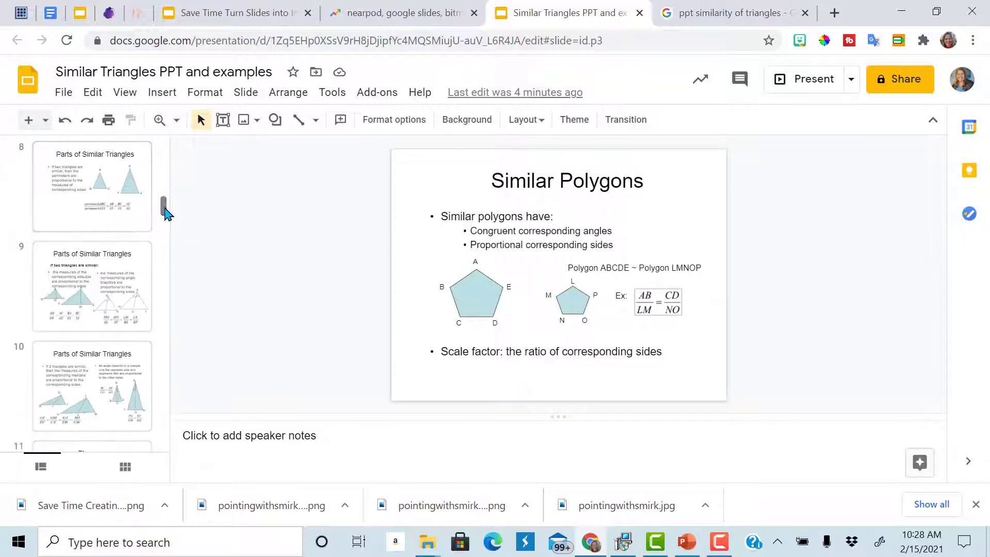
left_click(123, 304)
left_click(109, 385)
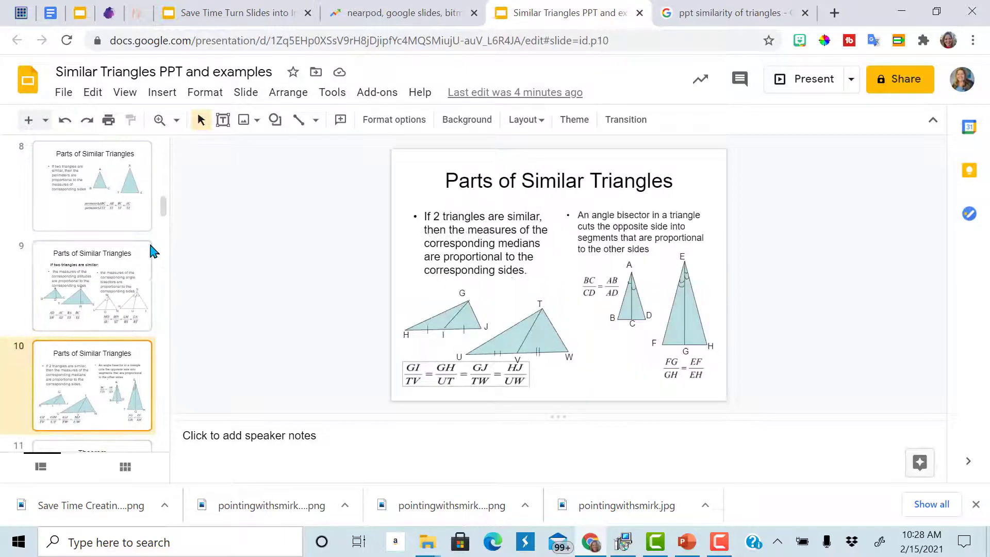
left_click_drag(161, 210, 163, 283)
Delete the empty title placeholder from the worked-examples slide 18.
left_click(110, 333)
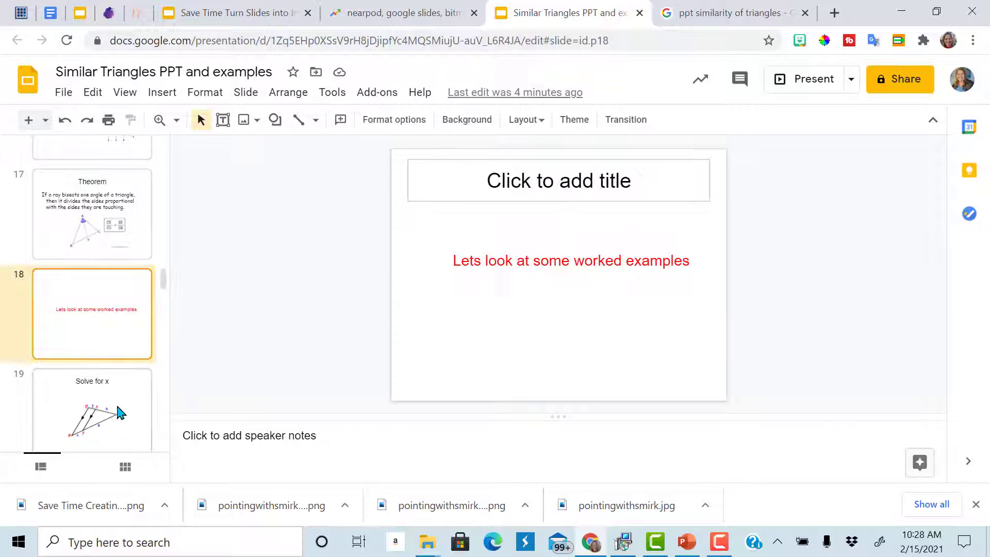
left_click(117, 412)
left_click(118, 320)
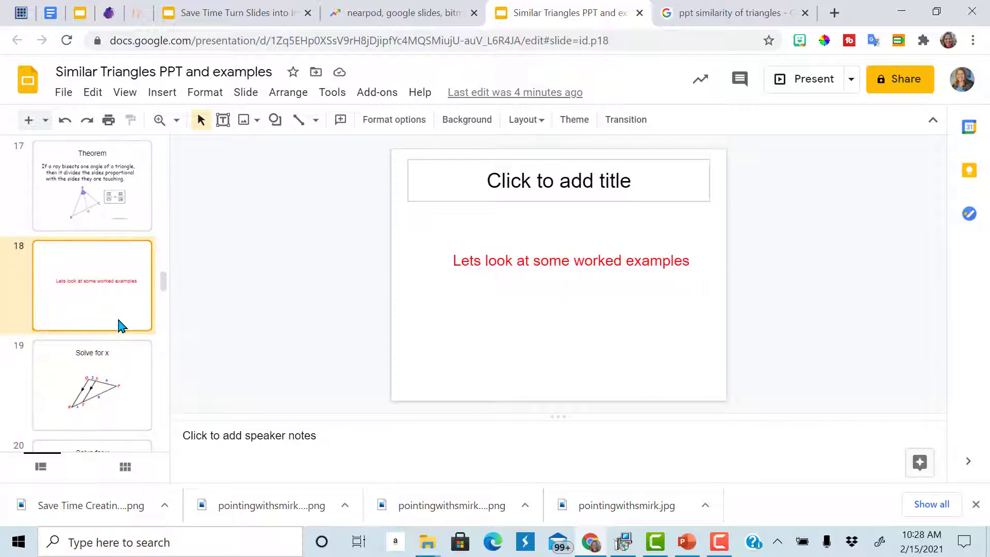
left_click(408, 178)
key("Delete")
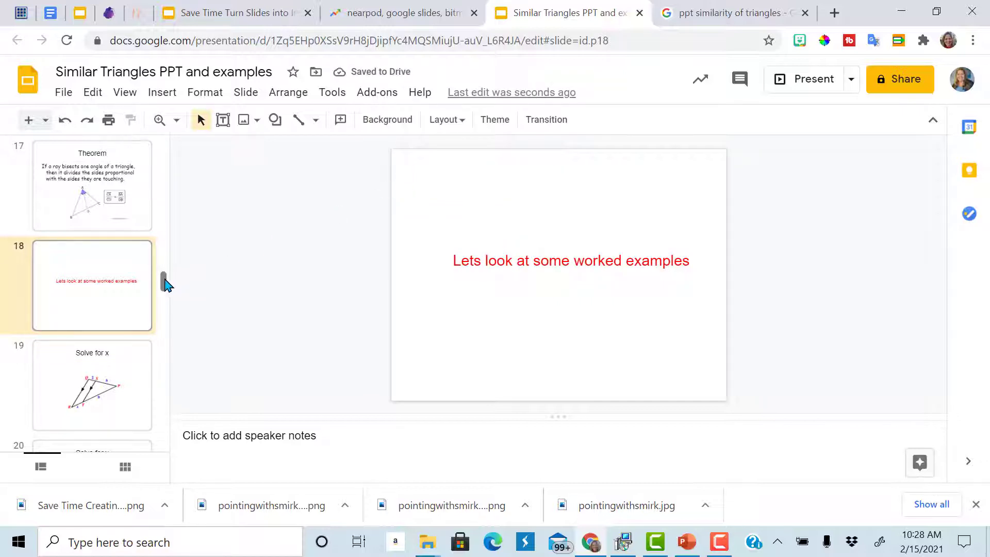
Delete the empty title box from the YOUR TURN slide, then select the box above question A on slide 28.
left_click_drag(163, 281, 165, 356)
left_click(120, 295)
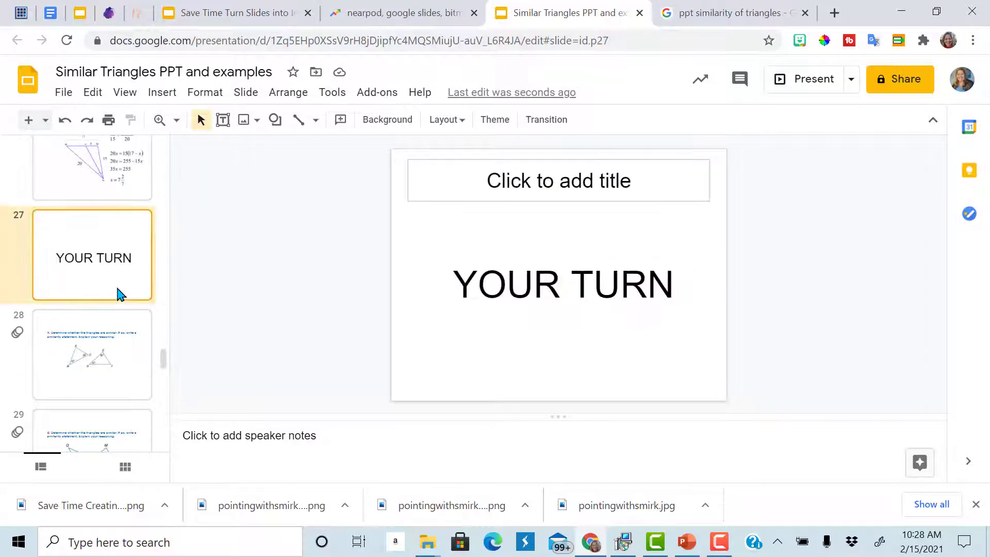
left_click(438, 185)
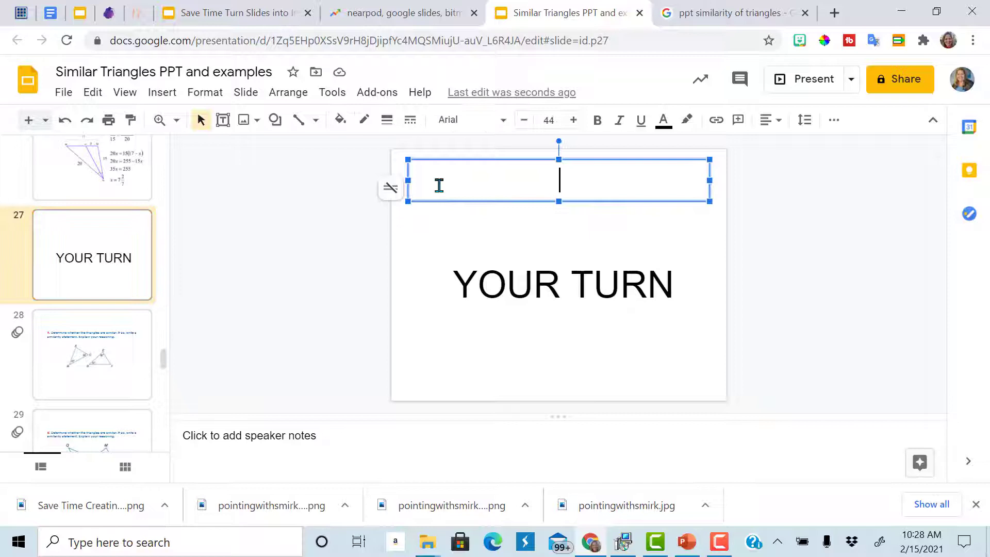
left_click(425, 156)
key("Delete")
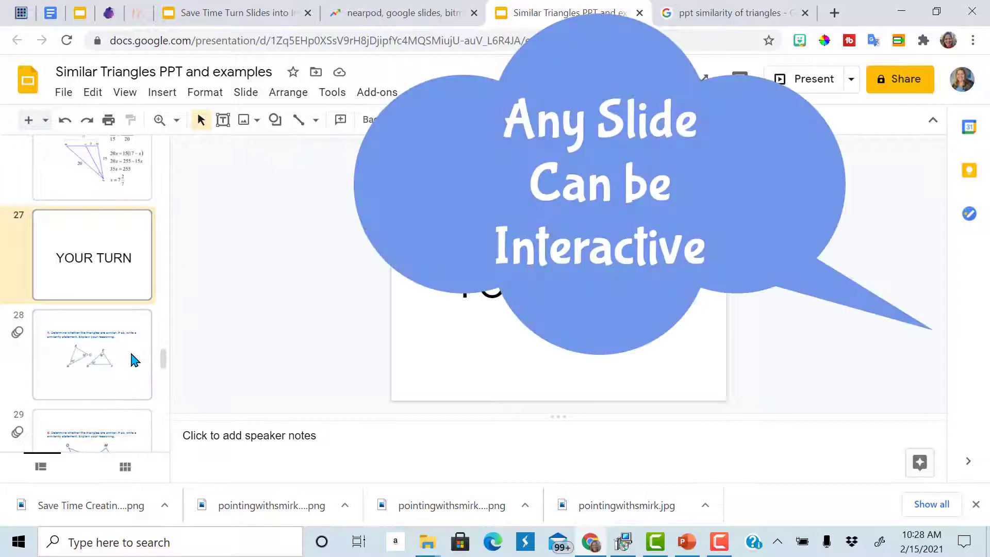
left_click(135, 361)
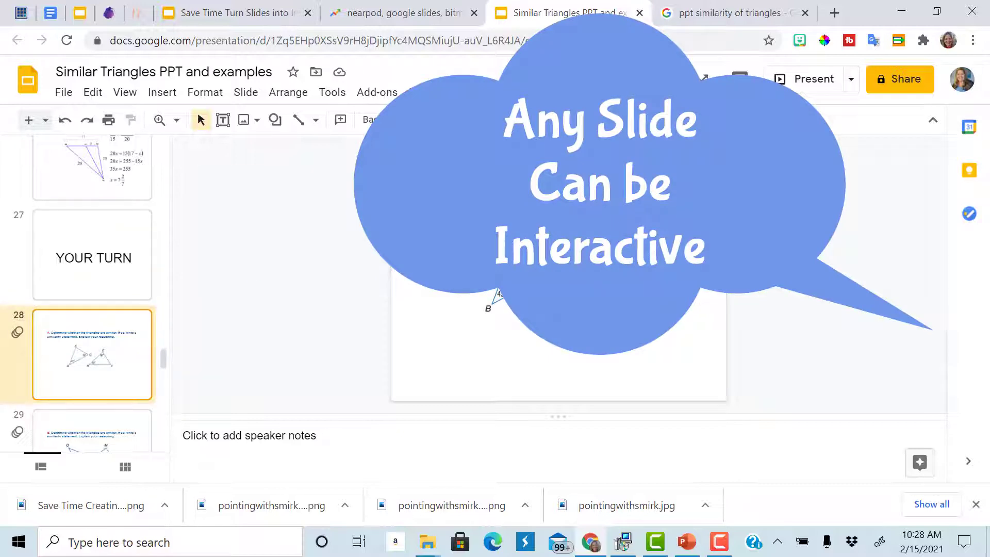
left_click(412, 161)
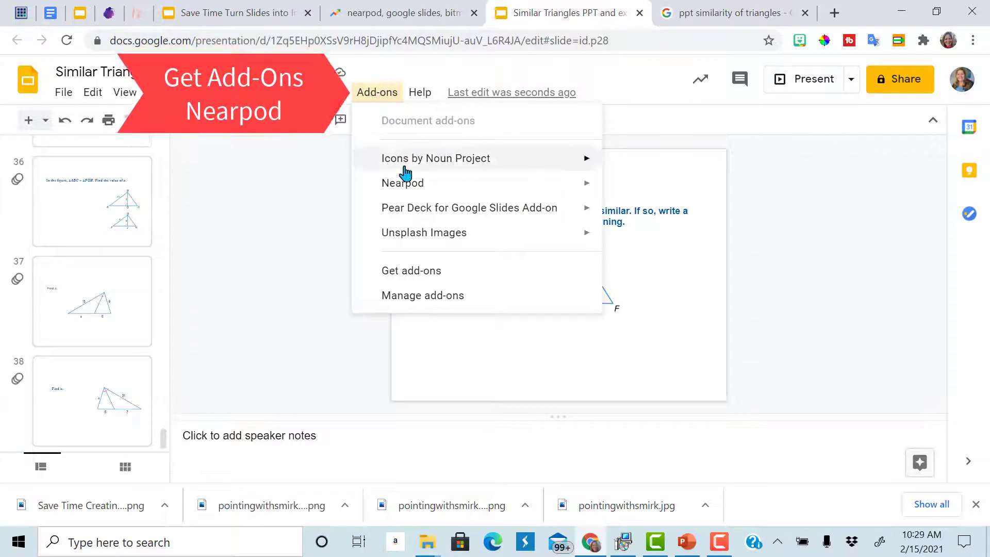
Launch the Nearpod add-on from the Add-ons menu beside slide 28.
mouse_move(406, 189)
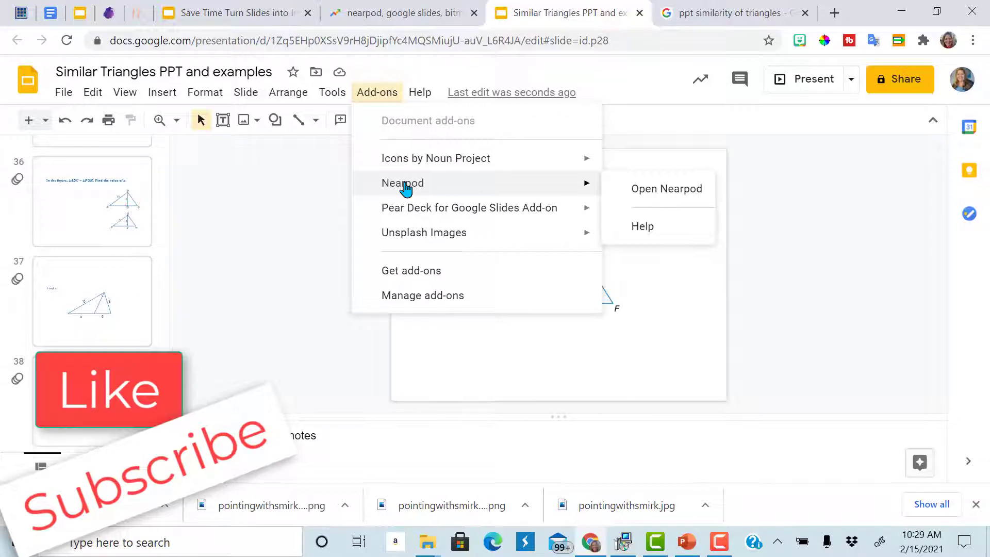
left_click(634, 190)
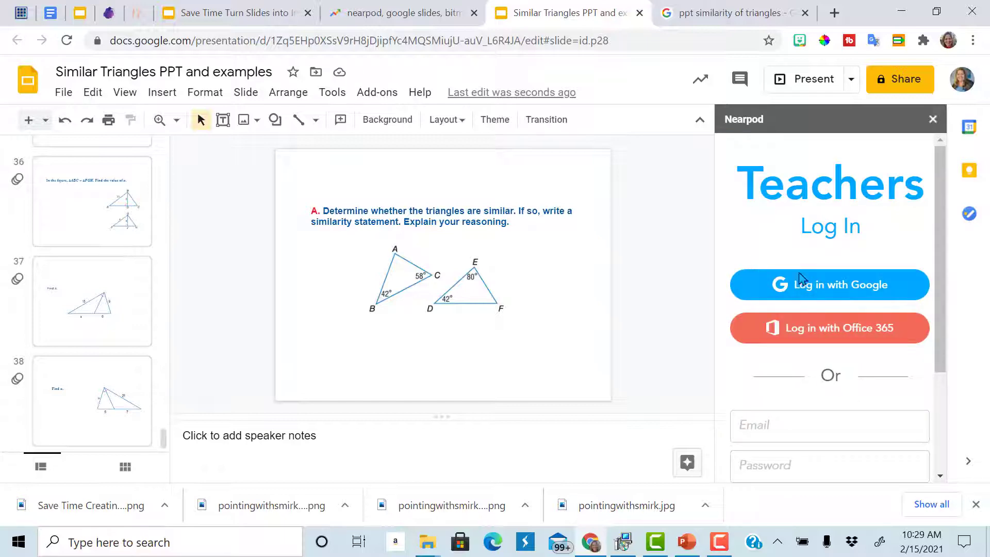
Log in to Nearpod with the Google account and browse feature tiles such as Draw It and Collaborate Board.
left_click(815, 283)
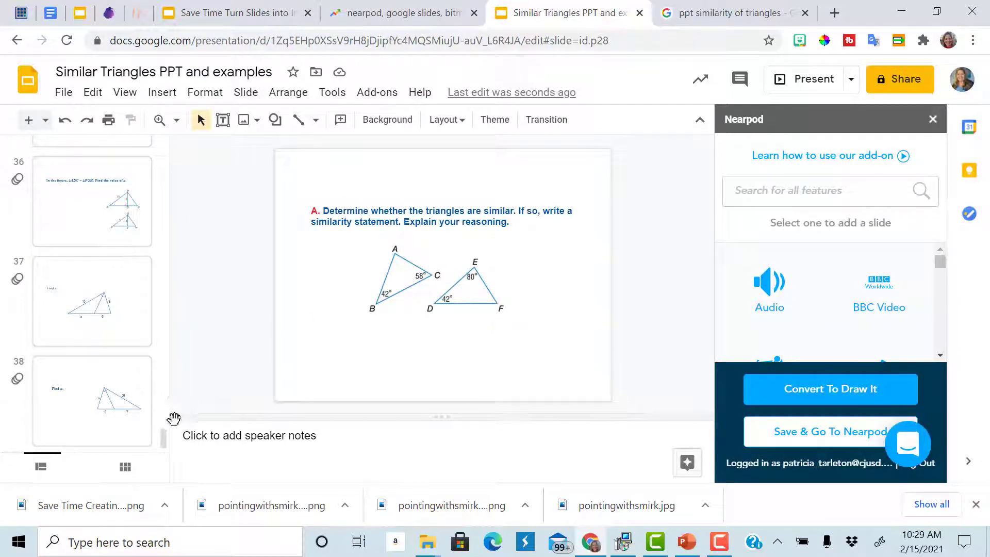
left_click_drag(163, 438, 166, 369)
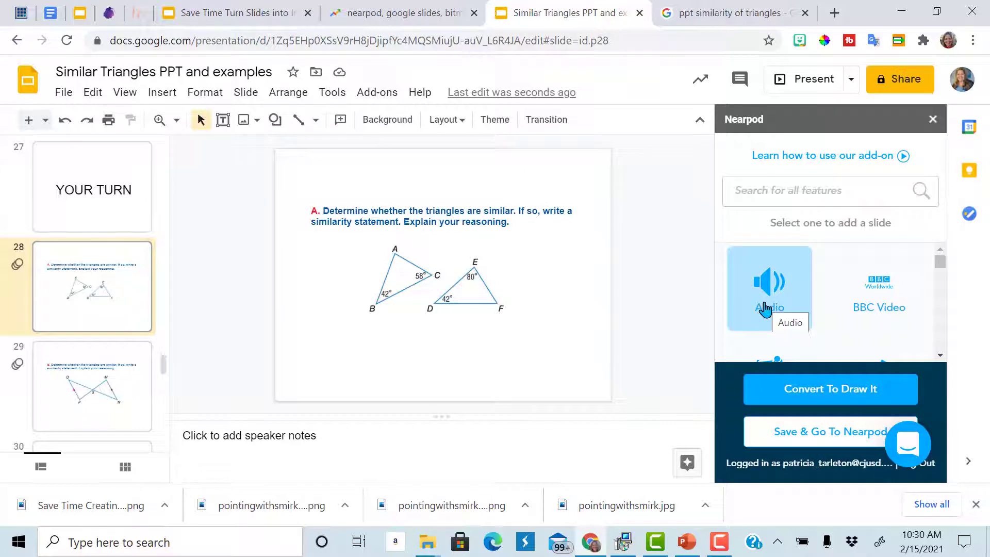
left_click_drag(938, 261, 945, 278)
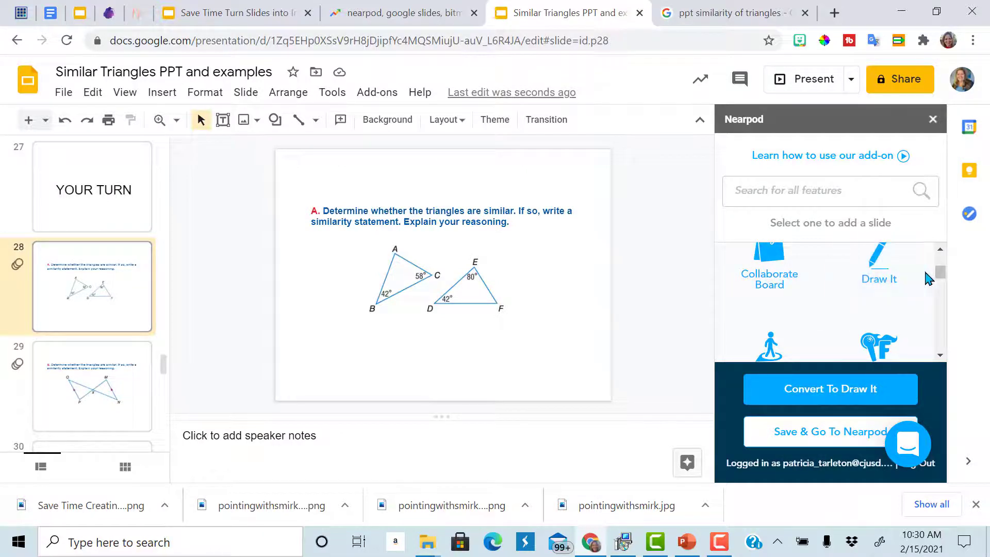
left_click_drag(939, 278, 940, 309)
scroll(858, 280, "down", 1)
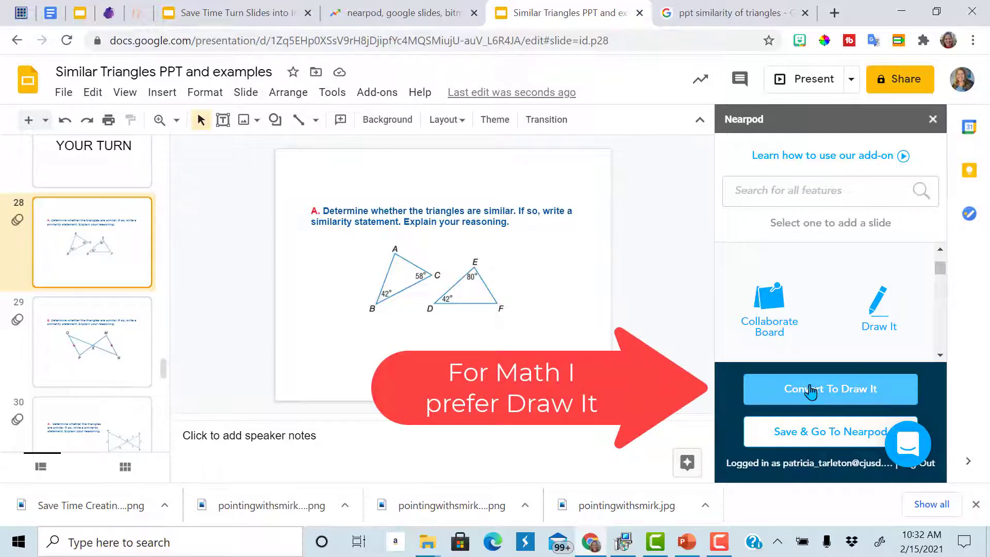
Convert the question A slide 28 to Draw It and compare it with the new slide 29.
left_click(811, 391)
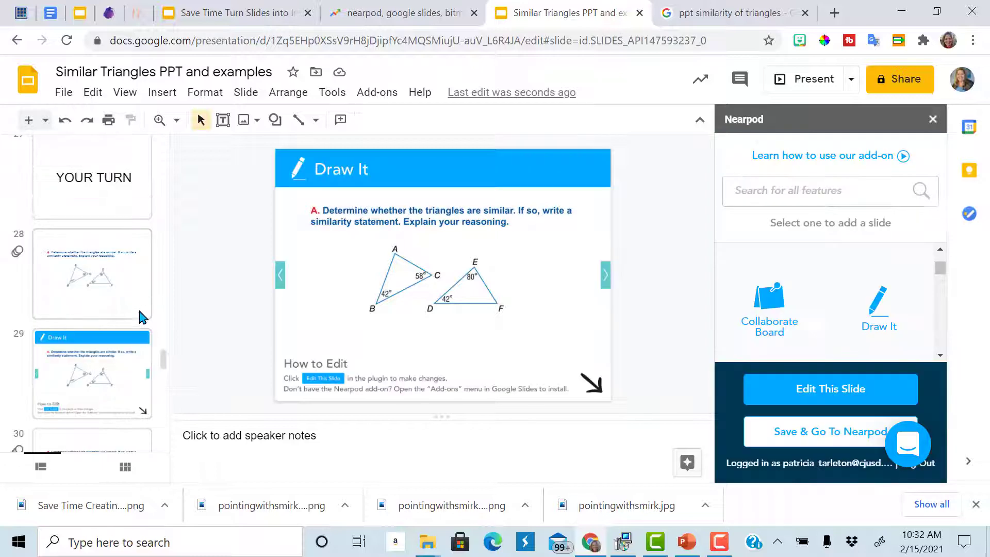
left_click(140, 308)
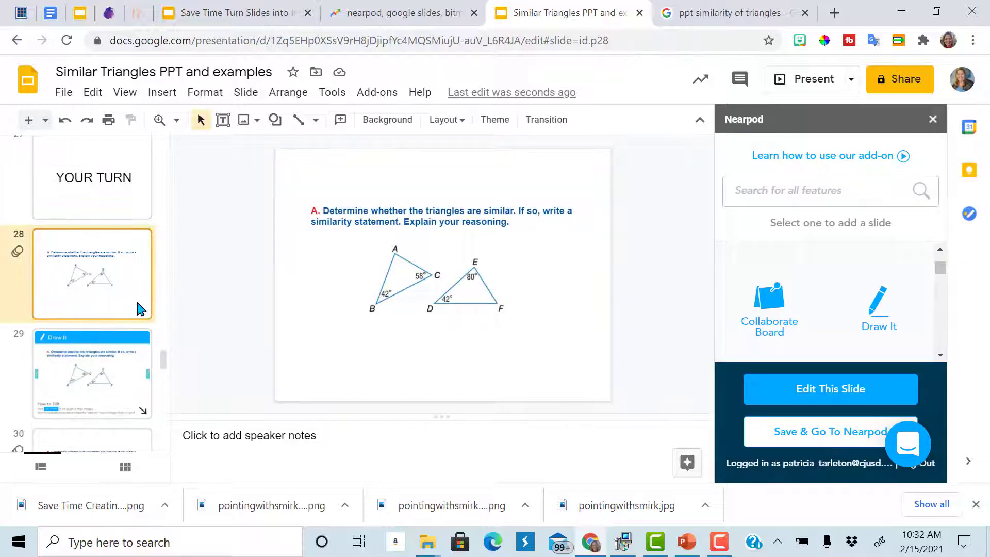
left_click(132, 358)
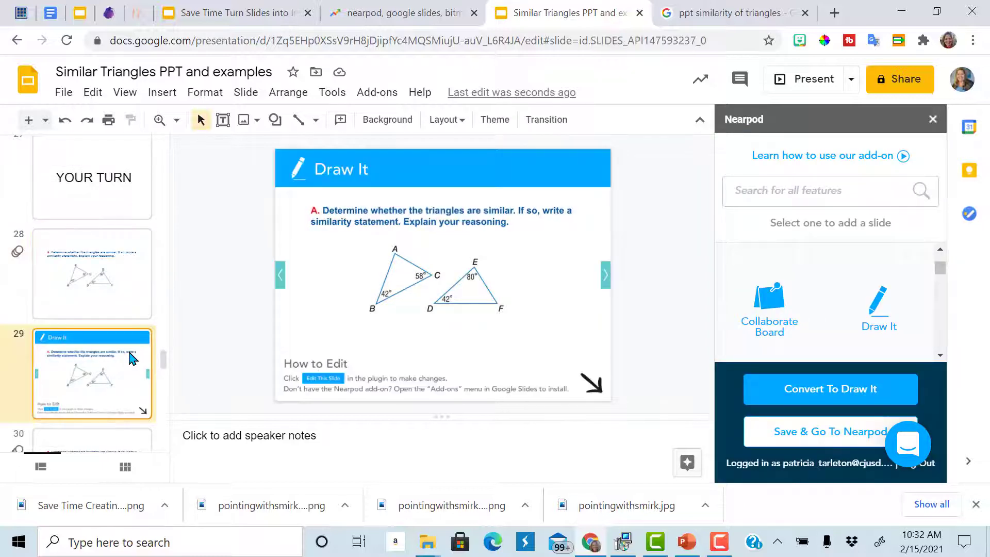
left_click(129, 301)
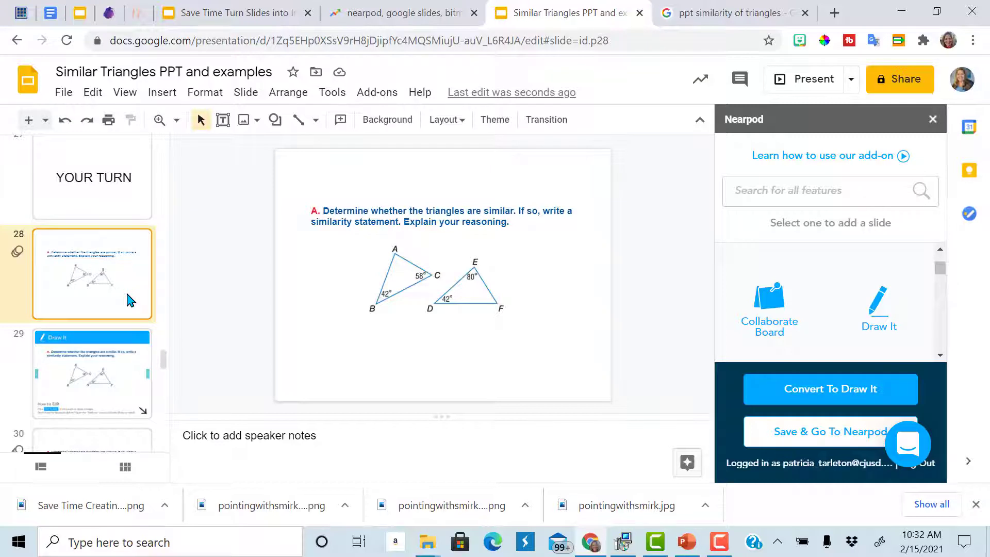
left_click_drag(163, 357, 164, 369)
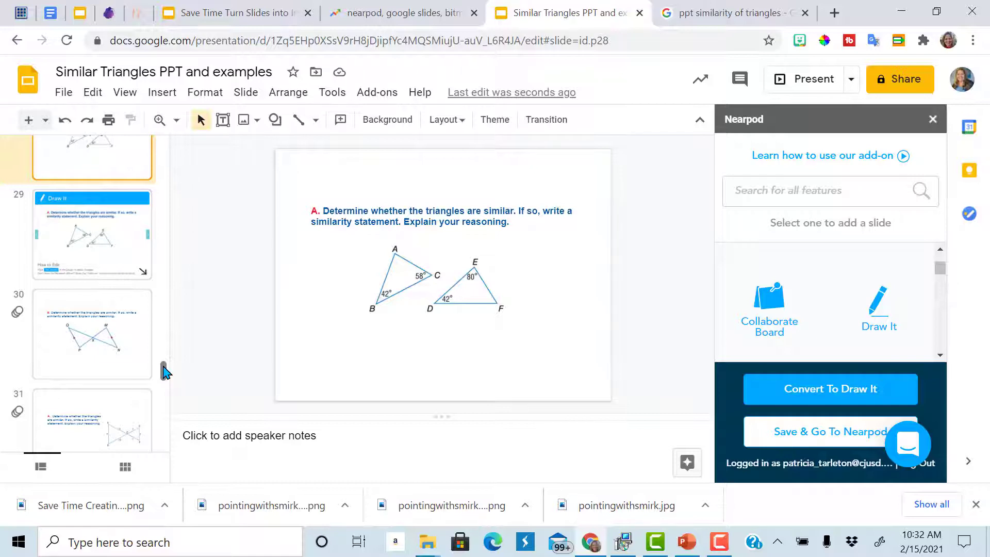
Convert the question B slide 30 into a Draw It slide 31.
left_click(108, 341)
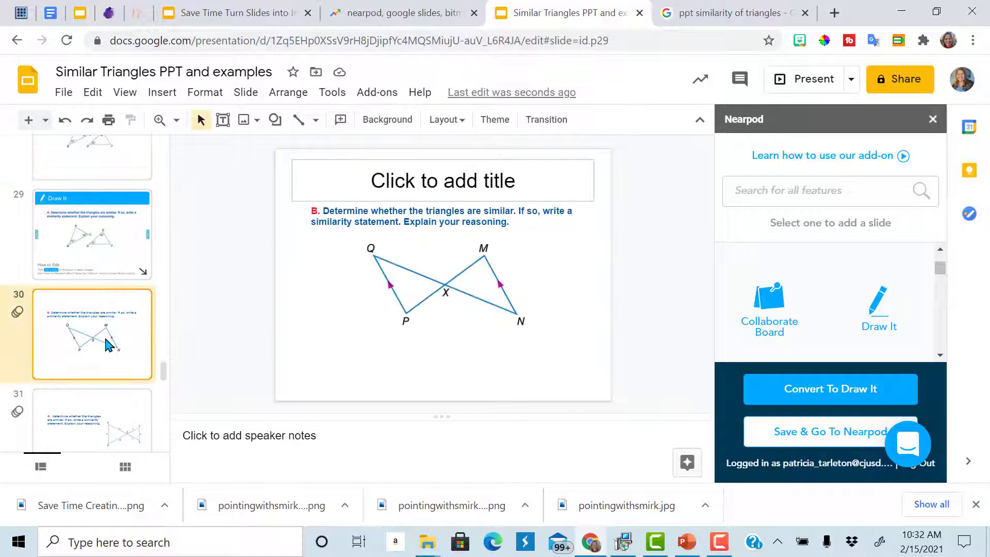
left_click(780, 399)
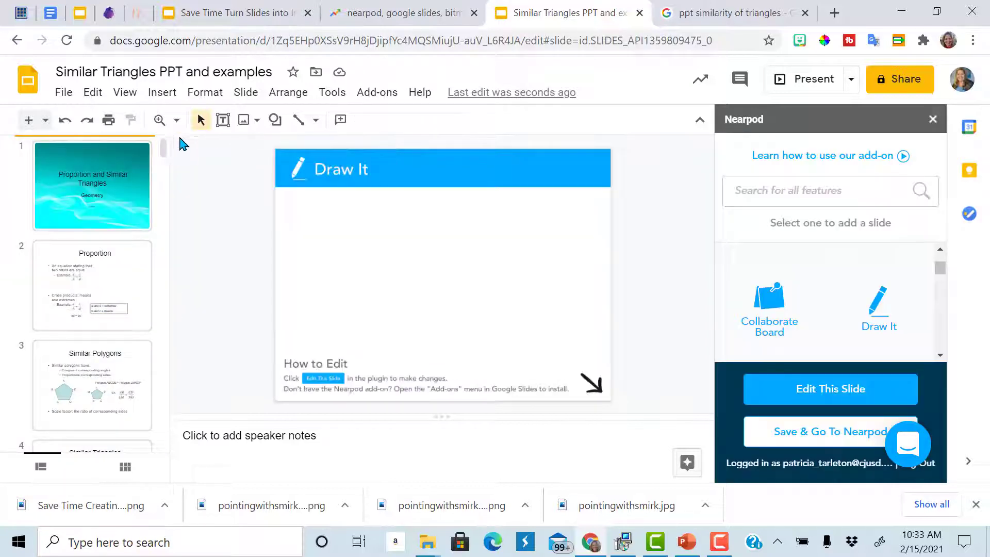
left_click_drag(163, 154, 164, 306)
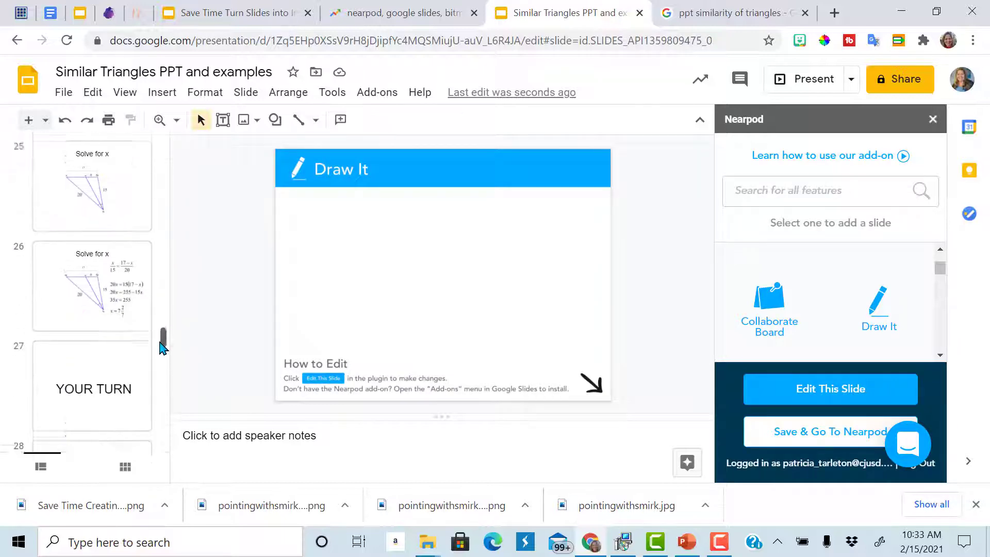
left_click_drag(161, 344, 158, 371)
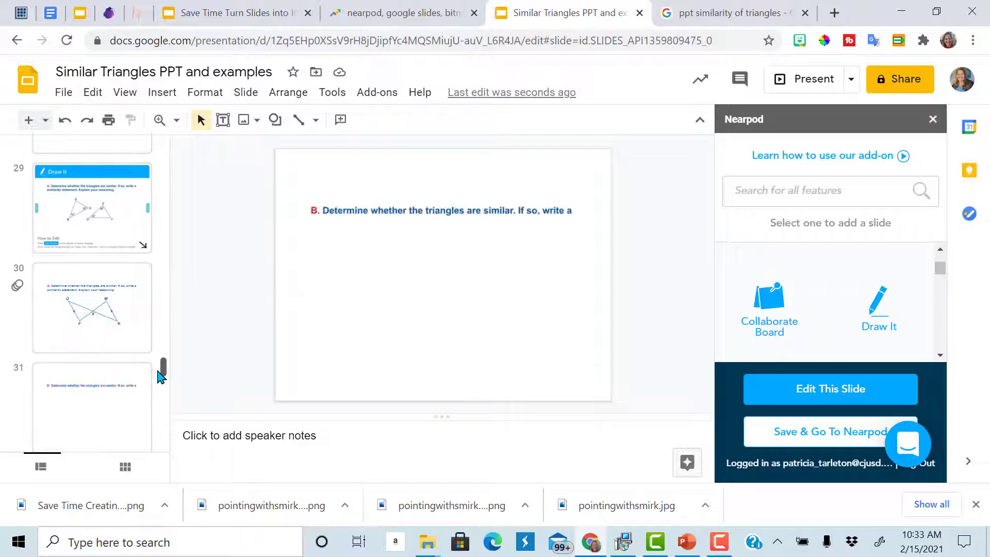
scroll(159, 376, "down", 4)
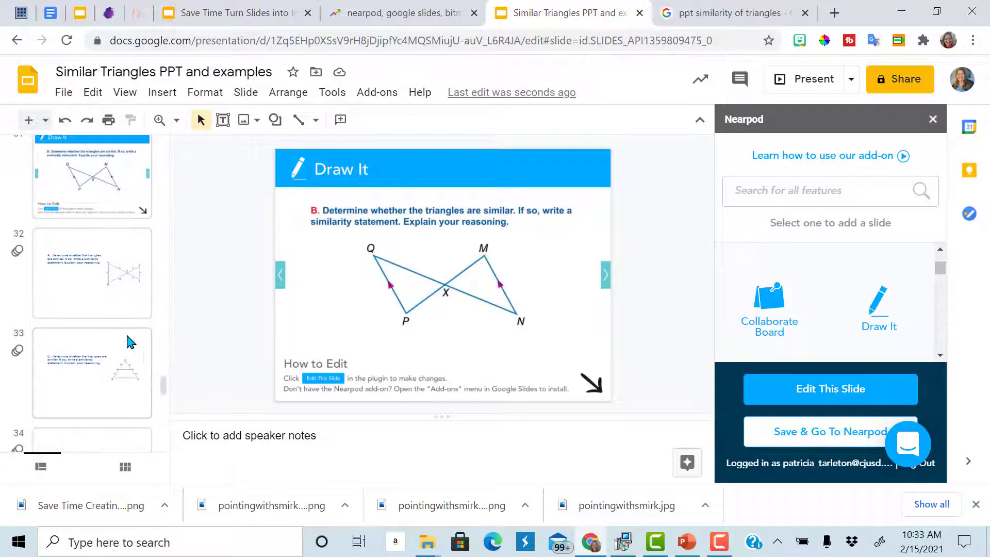
Convert slide 32 into a Draw It activity and save the deck to Nearpod's My Library.
left_click(105, 294)
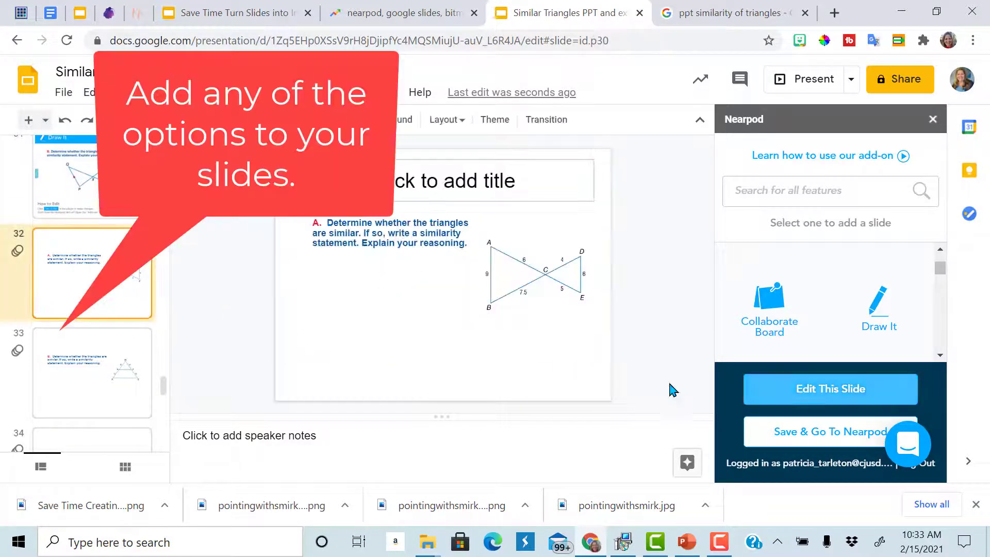
left_click(781, 387)
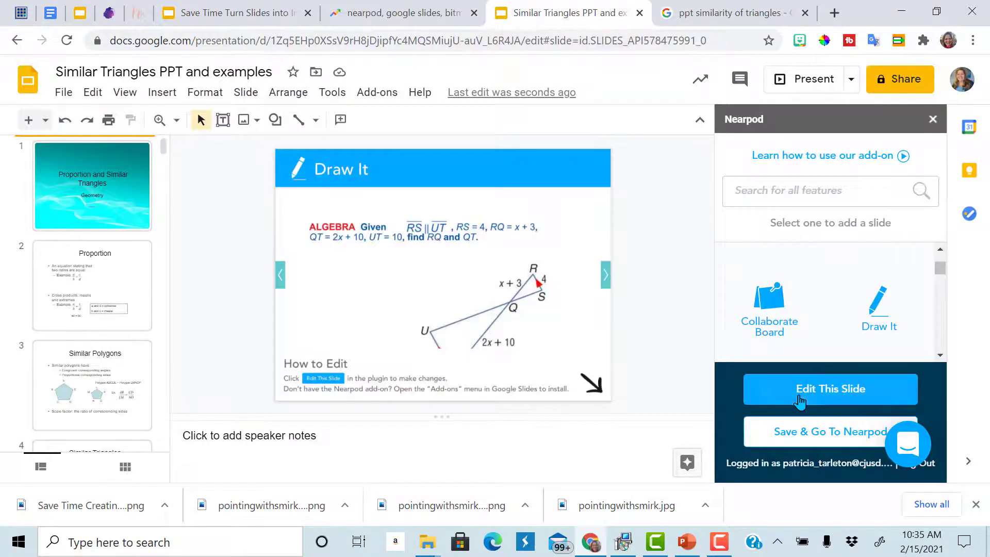
scroll(165, 427, "down", 10)
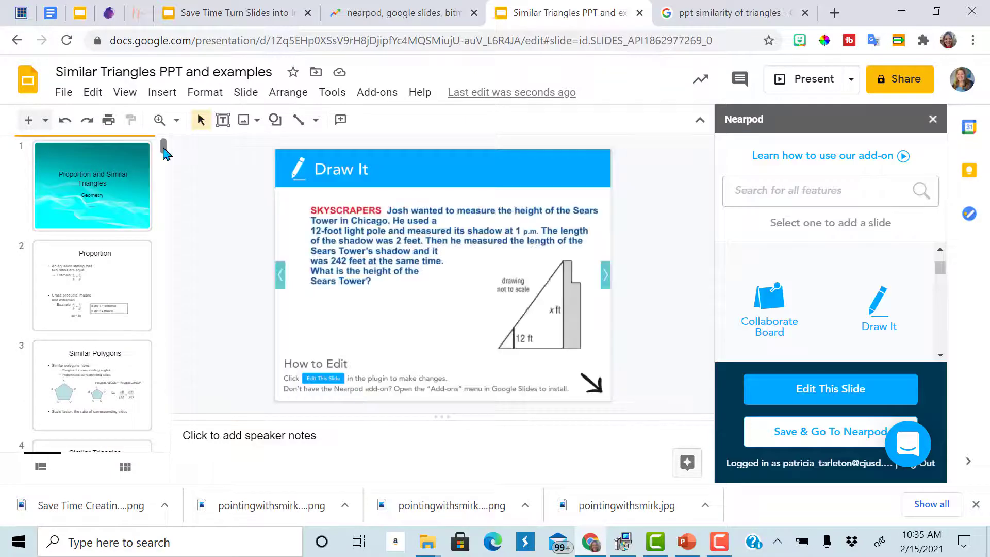
left_click_drag(165, 150, 163, 384)
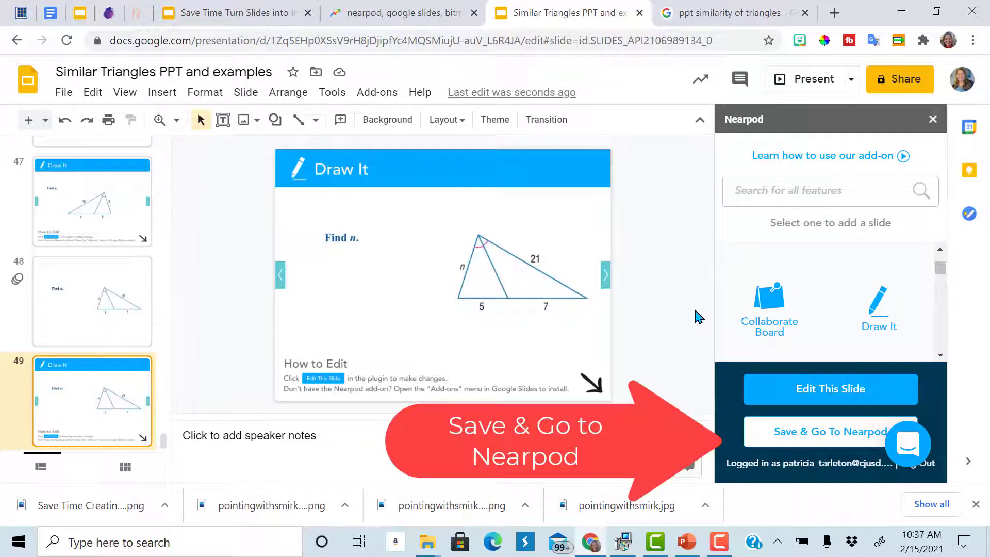
left_click(769, 436)
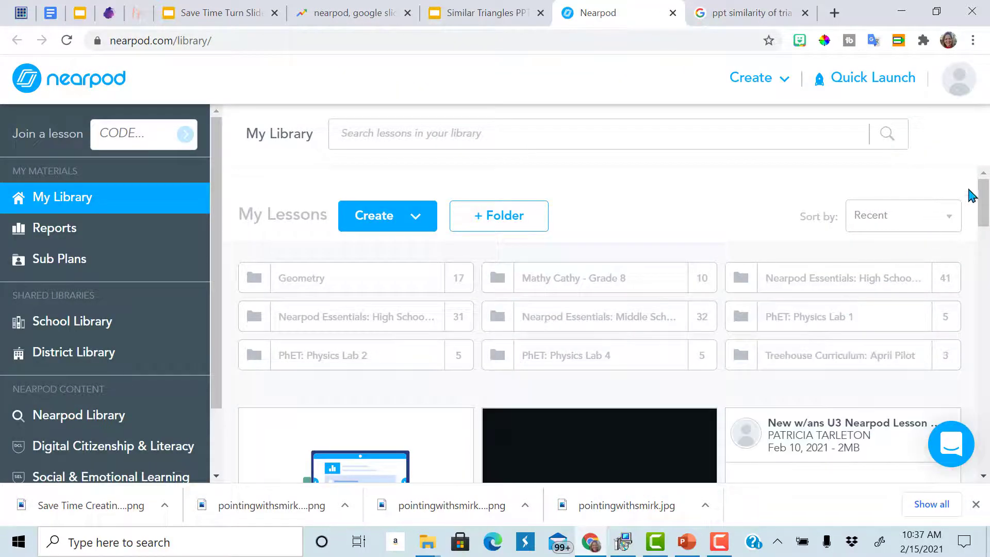
Preview the newly saved 49-slide Similar Triangles lesson from My Library.
left_click_drag(984, 198, 985, 226)
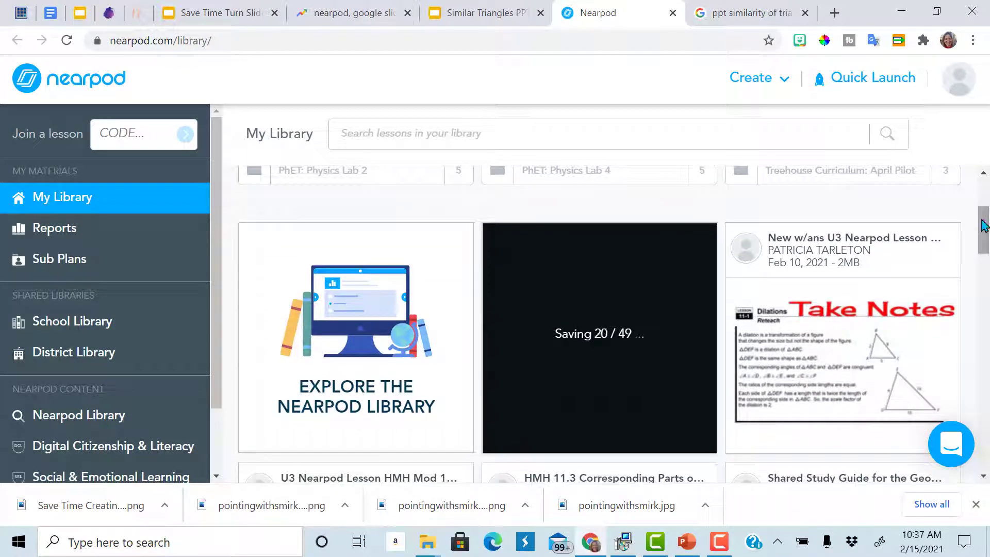
mouse_move(582, 399)
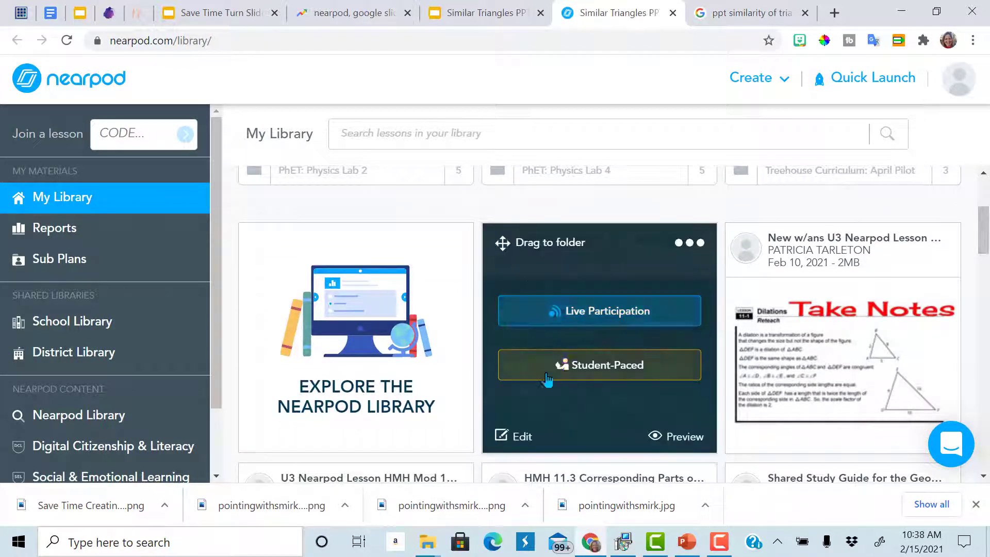
left_click(673, 445)
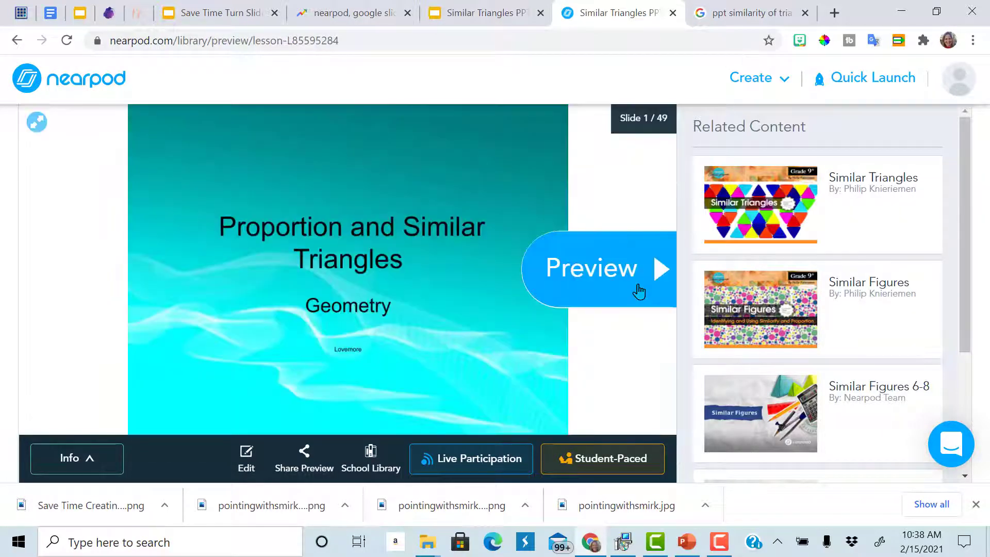
Start the lesson preview and advance through the opening slides.
left_click(639, 291)
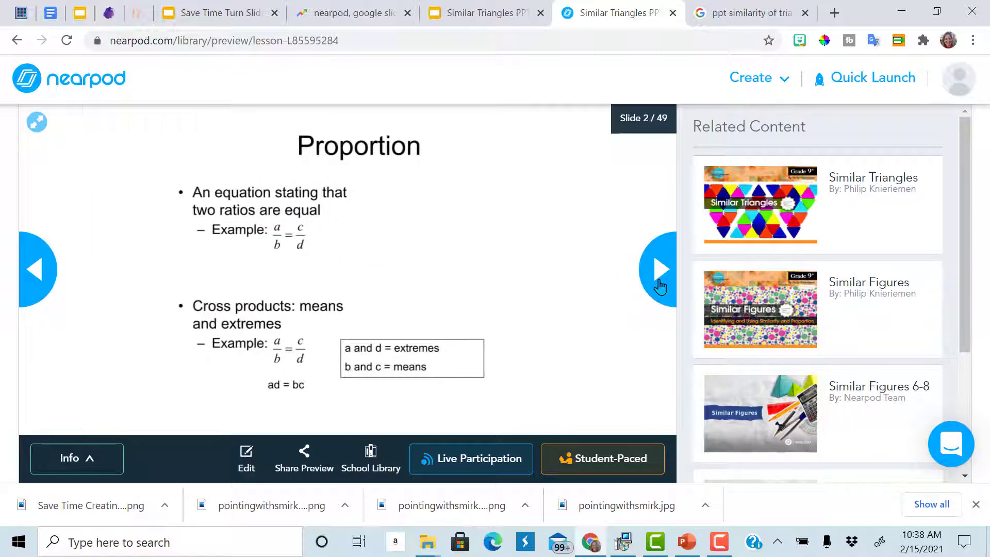
left_click(659, 285)
left_click(660, 285)
left_click(659, 285)
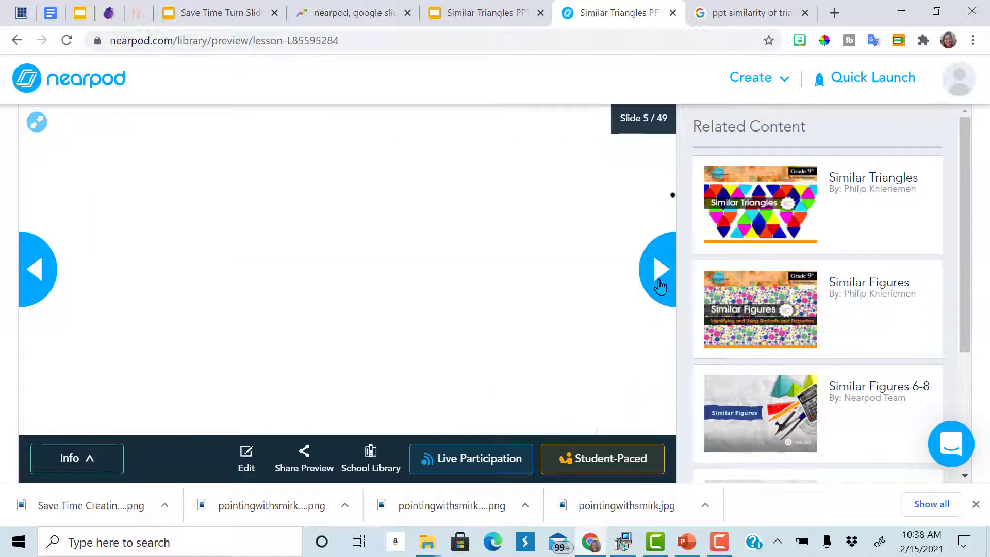
left_click(659, 285)
left_click(660, 285)
left_click(660, 285)
left_click(660, 285)
left_click(660, 285)
left_click(660, 285)
left_click(660, 285)
left_click(660, 285)
left_click(660, 285)
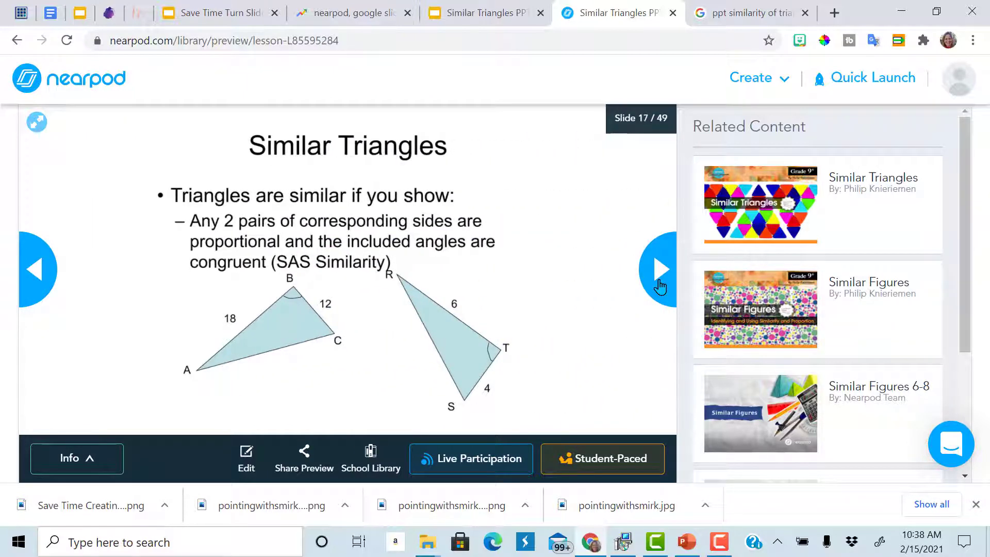
left_click(660, 285)
left_click(660, 285)
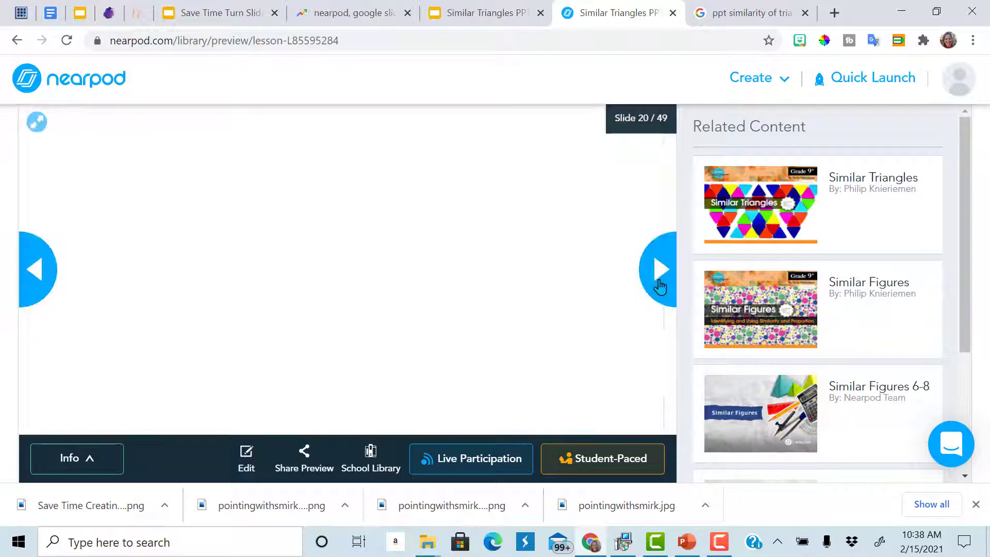
left_click(659, 285)
left_click(660, 285)
left_click(660, 285)
left_click(660, 286)
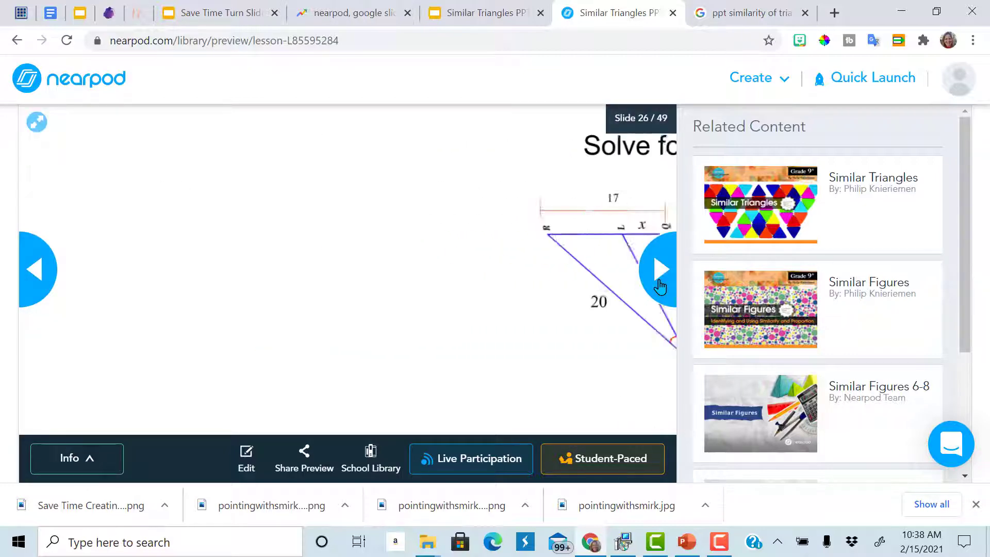
left_click(660, 285)
left_click(660, 285)
left_click(660, 285)
left_click(660, 285)
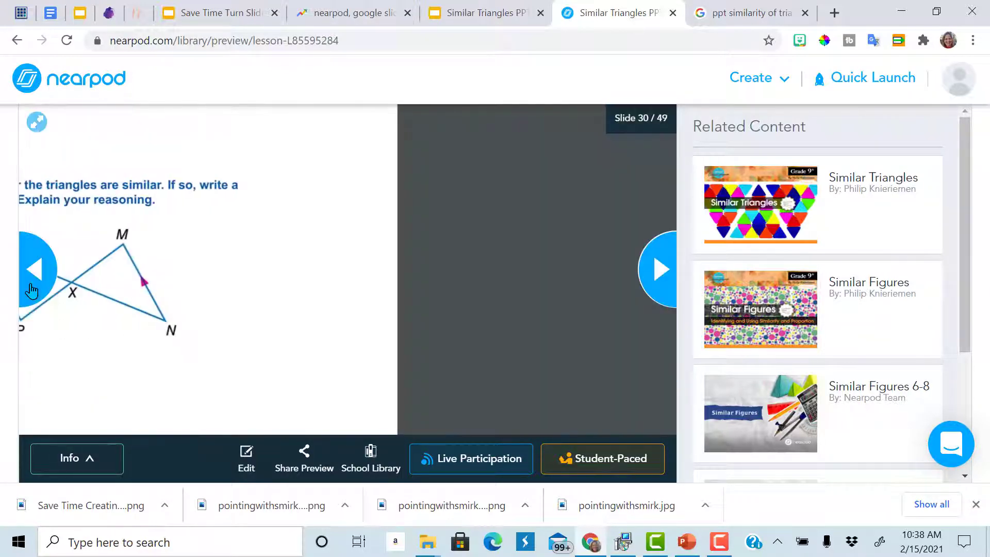
Go back to the YOUR TURN slide, then advance to Draw It slide 29 of 49.
left_click(32, 290)
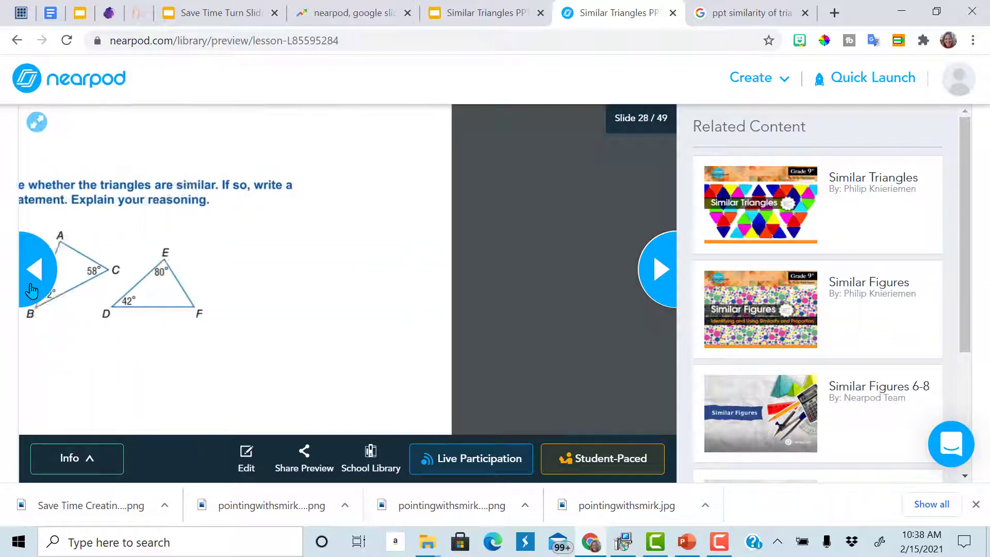
left_click(32, 290)
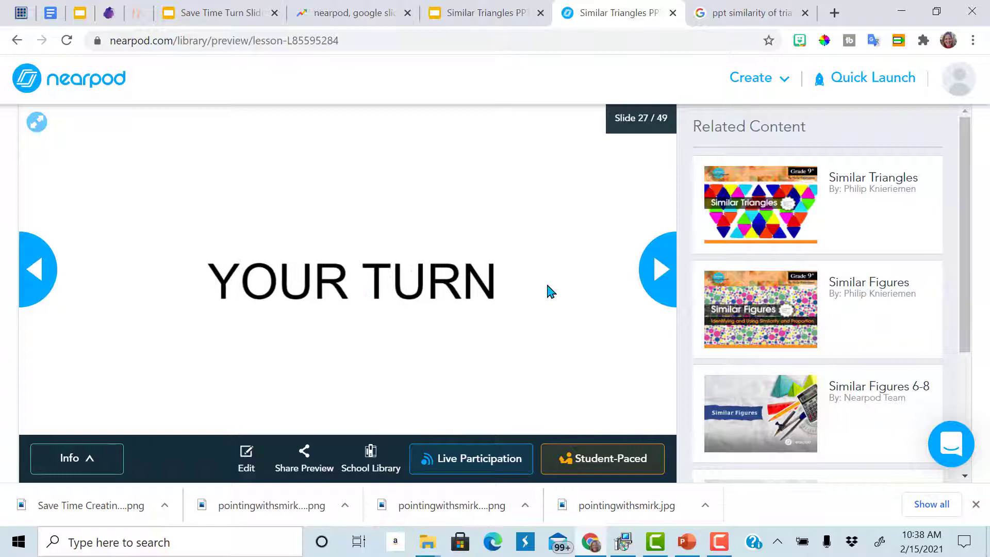
left_click(656, 289)
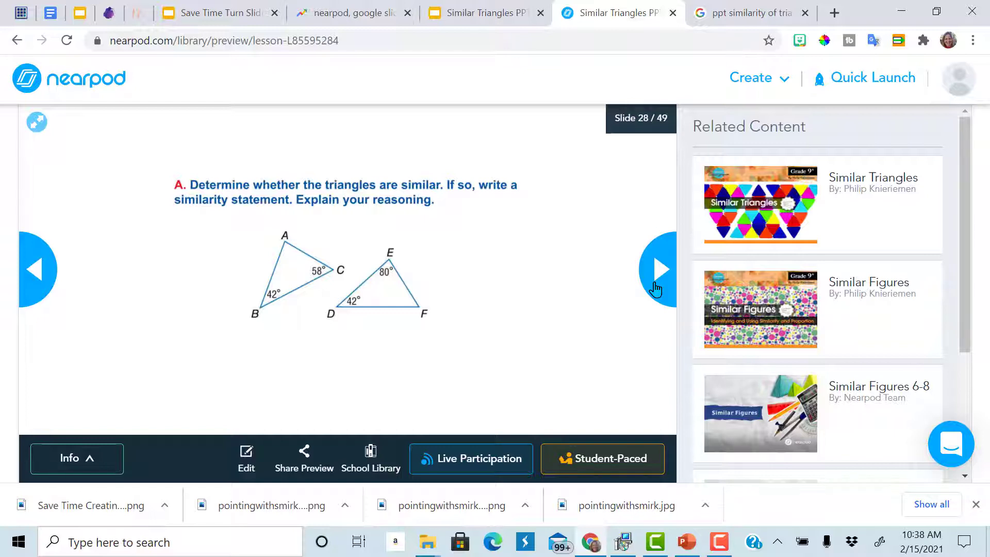
left_click(655, 289)
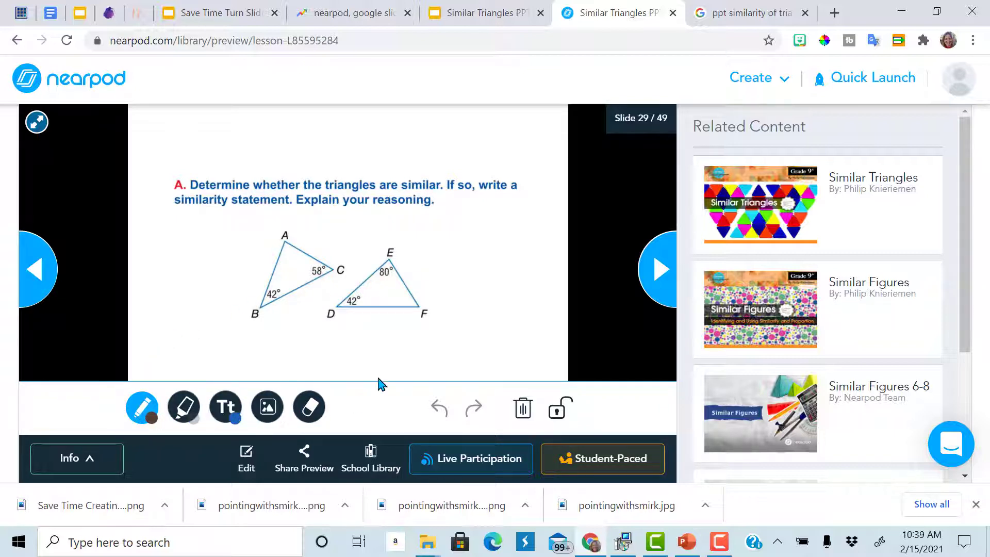
Handwrite 'Hi!' with the blue pen beside triangle DEF, then switch to the eraser.
left_click(135, 410)
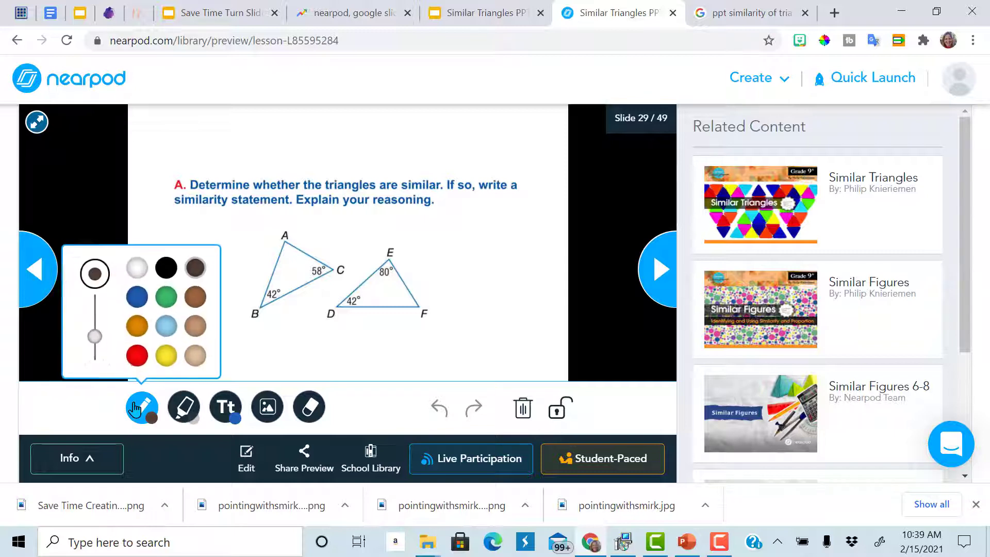
left_click(134, 291)
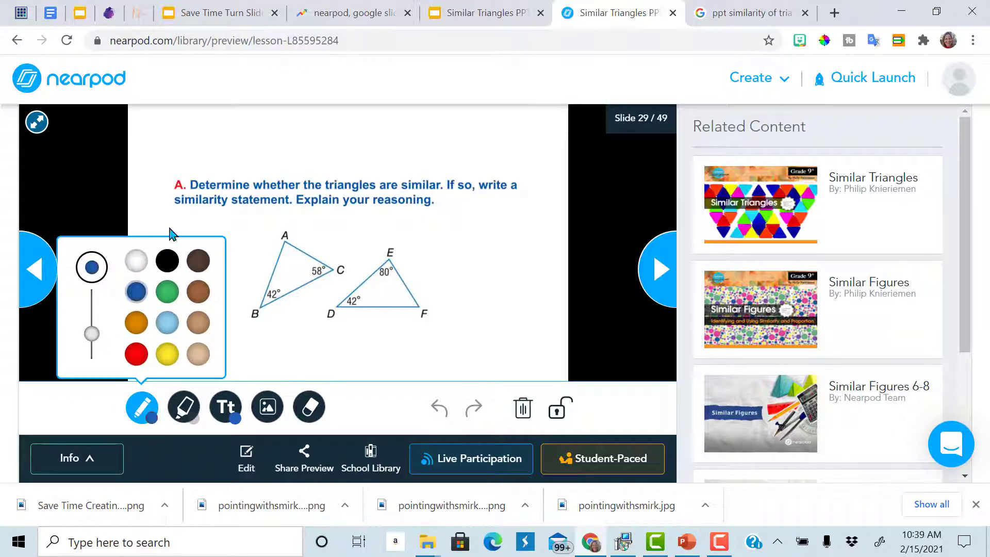
left_click_drag(454, 237, 455, 282)
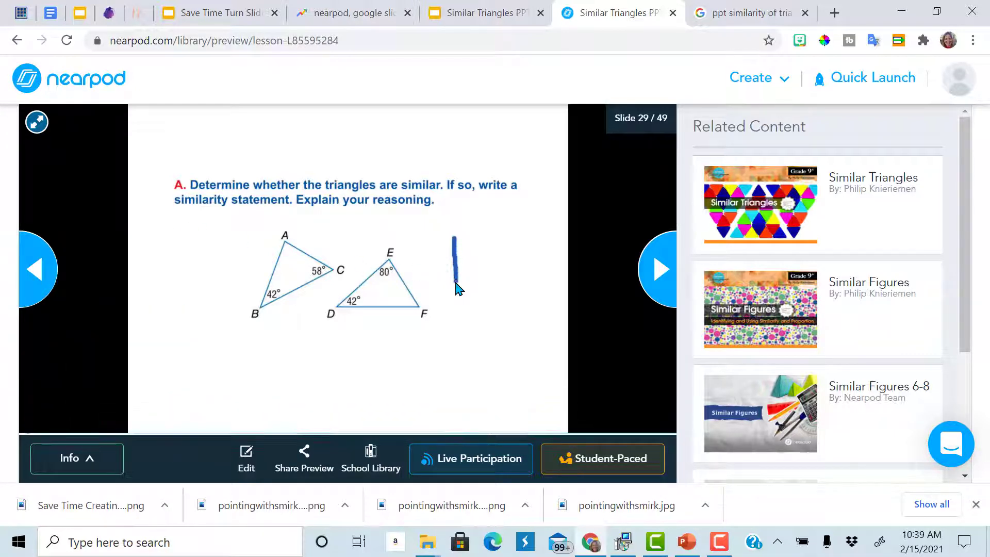
mouse_move(478, 235)
left_mouse_down()
mouse_move(478, 275)
mouse_move(478, 260)
mouse_move(494, 265)
left_mouse_up()
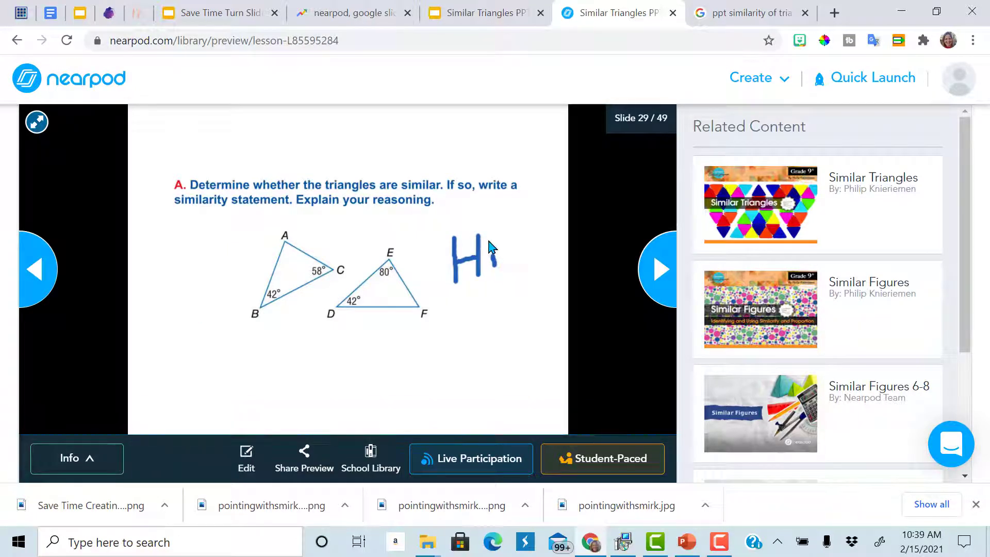
left_click(488, 238)
left_click_drag(507, 212, 514, 263)
left_click(514, 263)
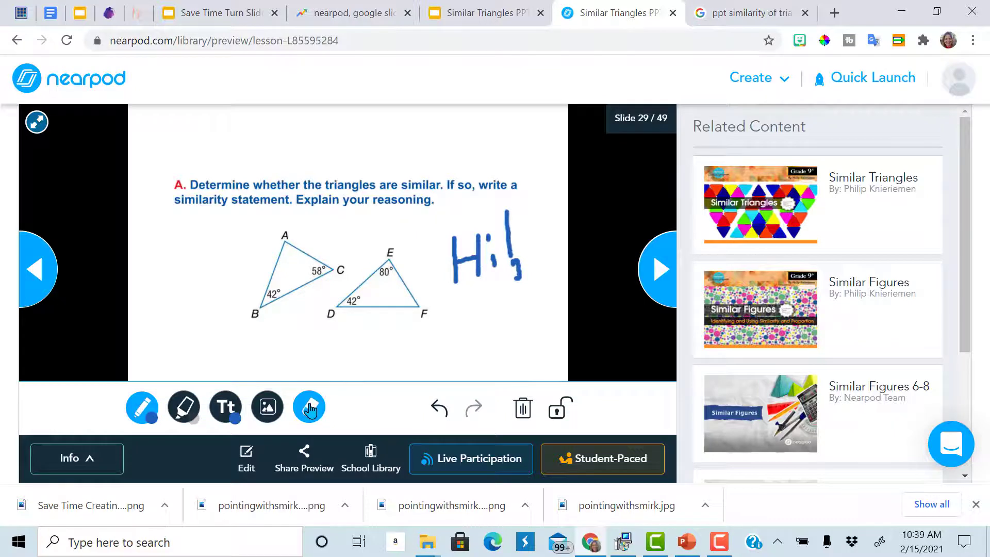
left_click(305, 408)
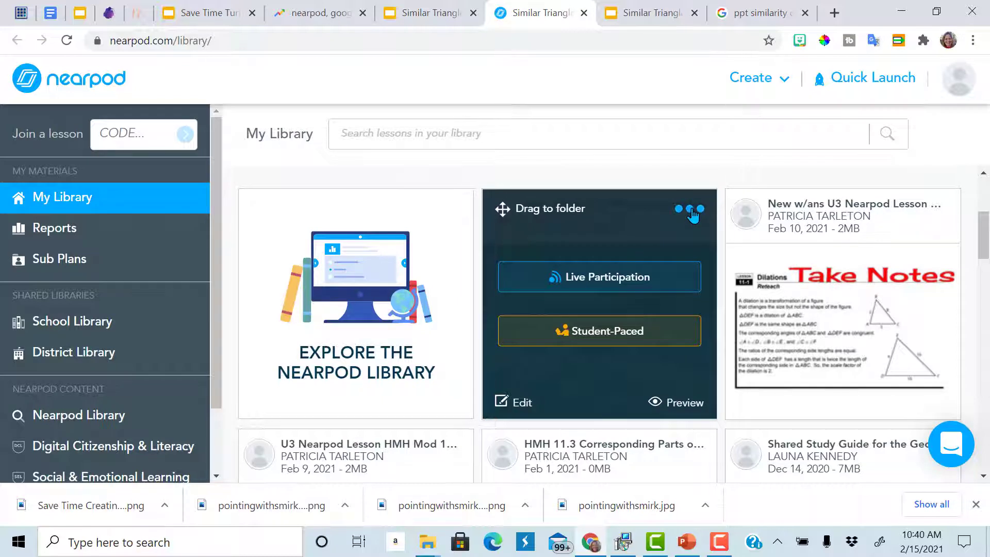
left_click(691, 212)
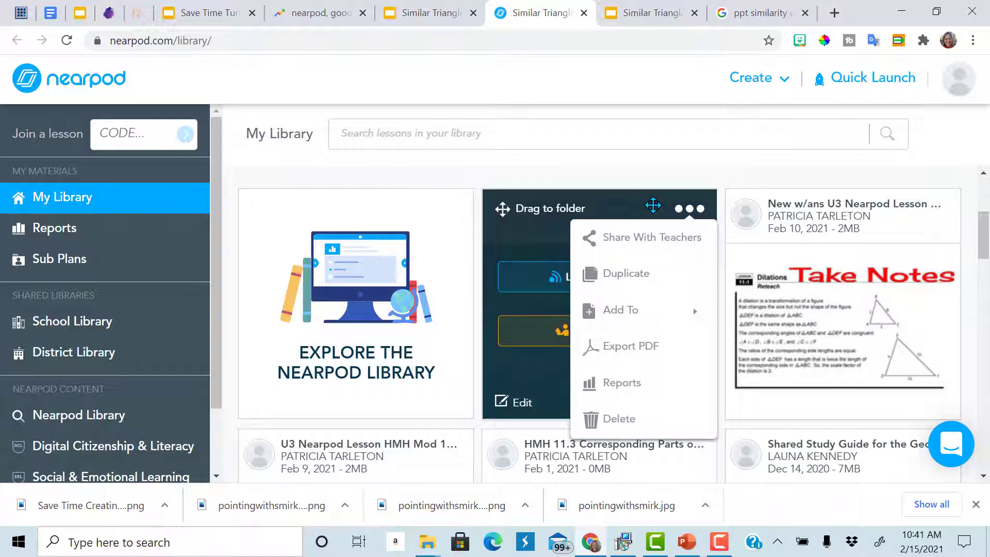
left_click(647, 242)
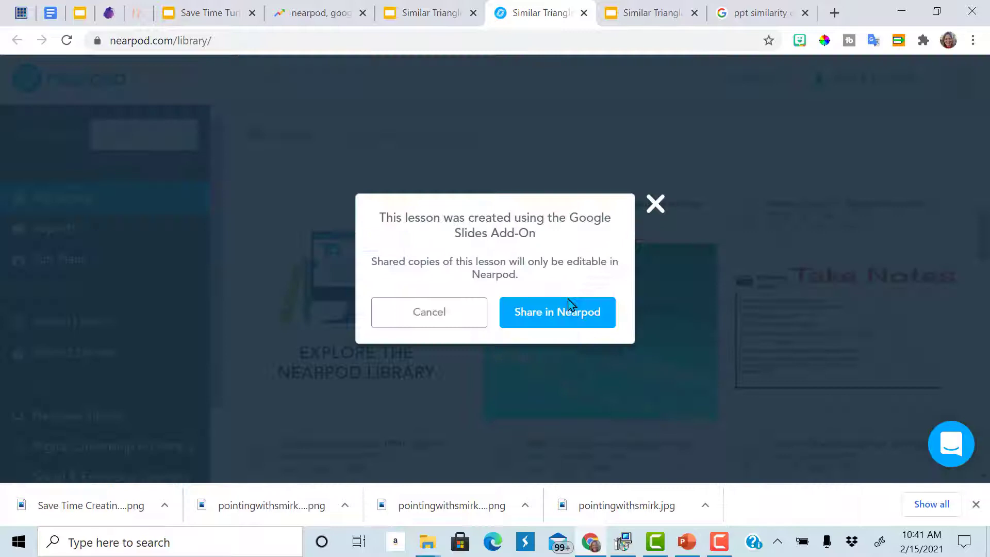
left_click(655, 205)
mouse_move(686, 217)
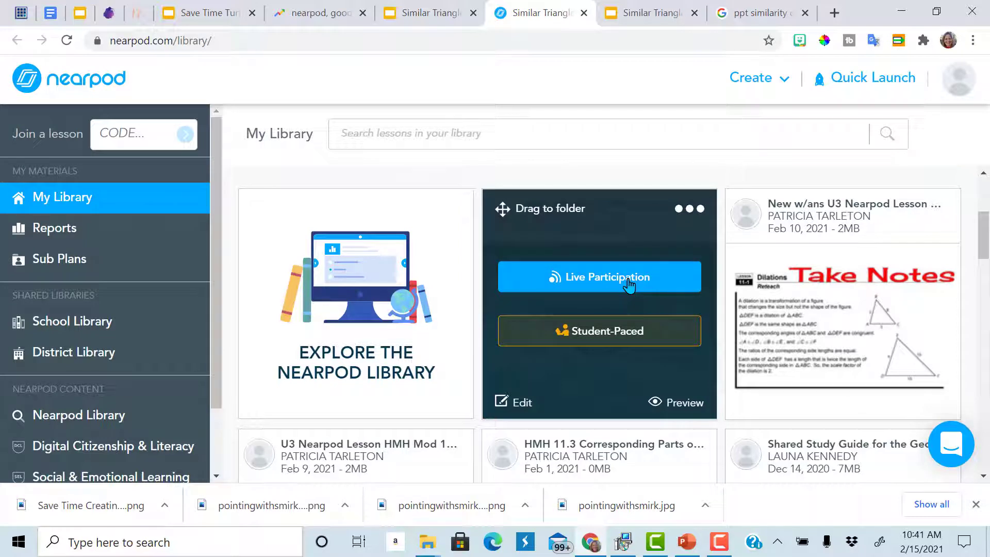
Create a student-paced join code, view its share link, and require responses without skipping.
left_click(597, 334)
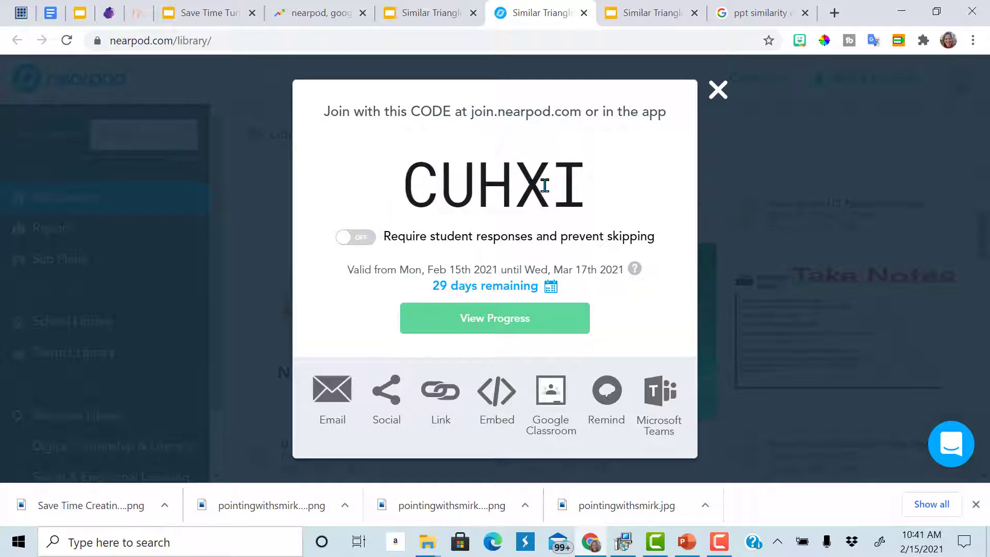
left_click(441, 392)
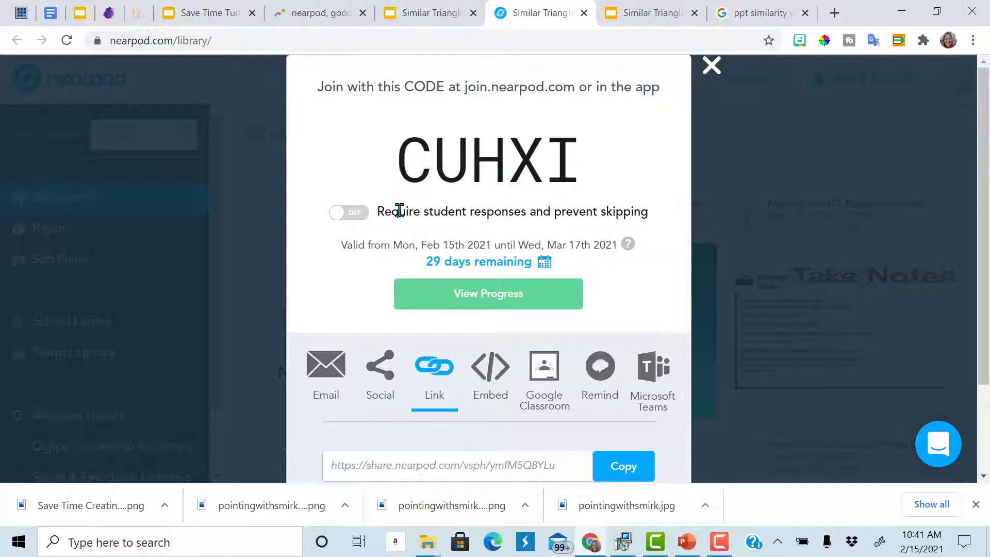
left_click(359, 219)
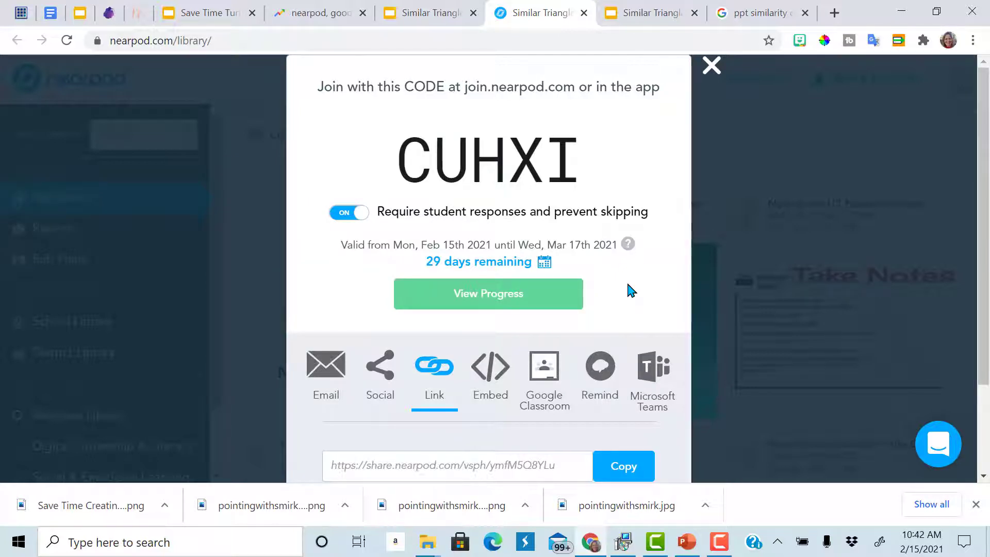
left_click(711, 67)
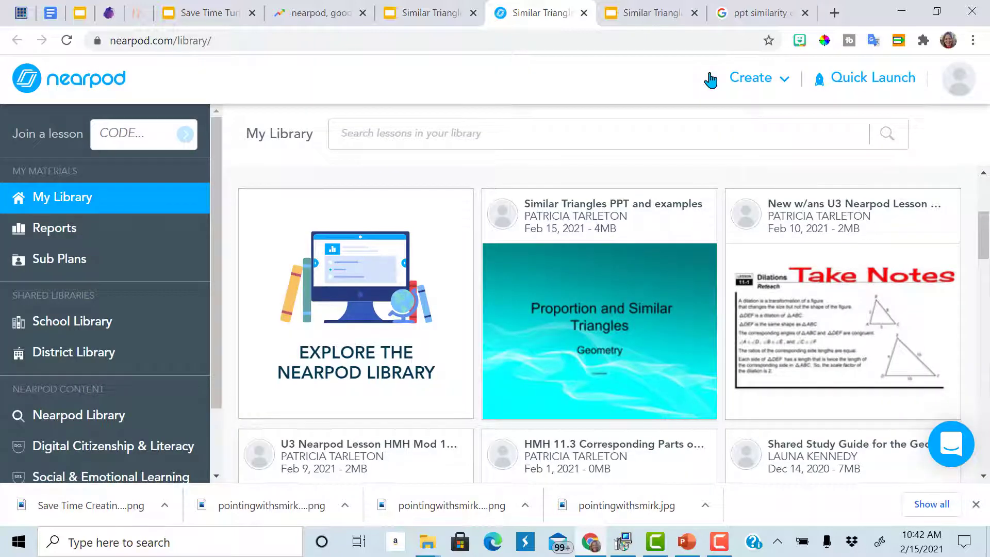